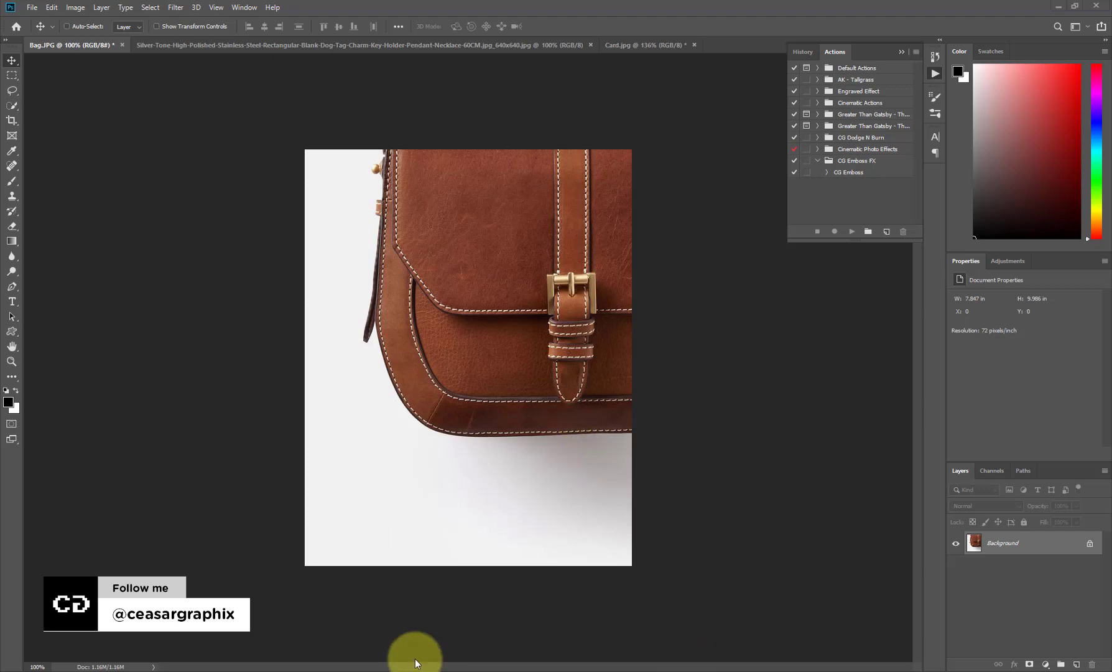
# Bring up the Emboss Logo effect folder in File Explorer, showing CG Engrave FX and CG_Logo.
pyautogui.click(443, 664)
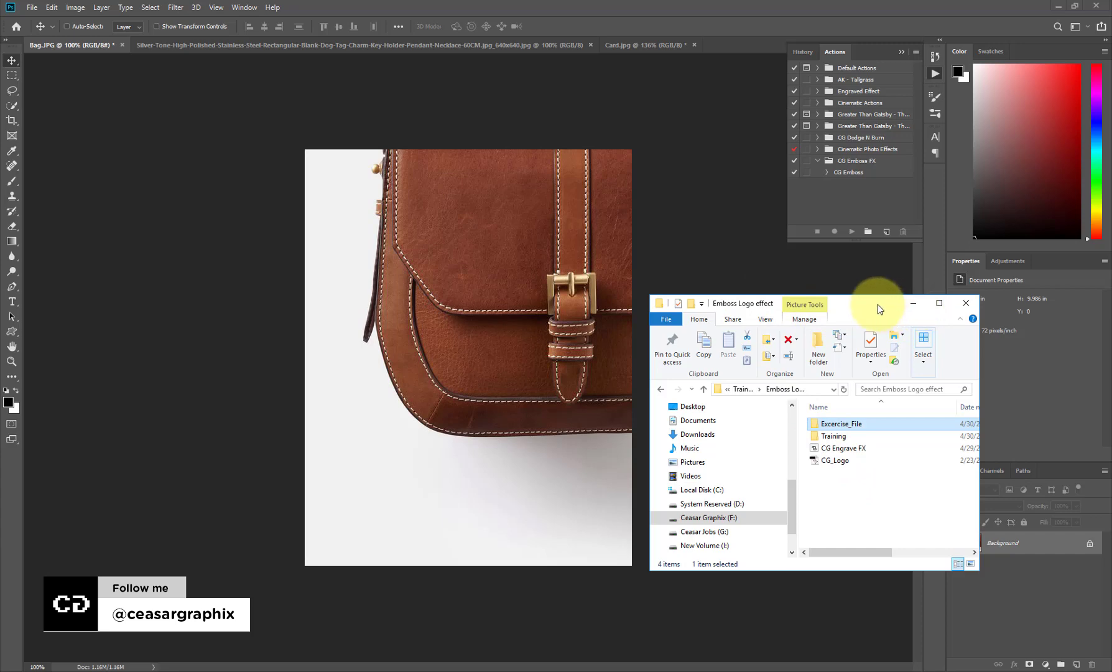
# Minimize the Explorer window and collapse the CG Emboss FX action set.
pyautogui.moveTo(877, 304)
pyautogui.mouseDown()
pyautogui.moveTo(606, 280)
pyautogui.moveTo(852, 318)
pyautogui.moveTo(869, 296)
pyautogui.mouseUp()
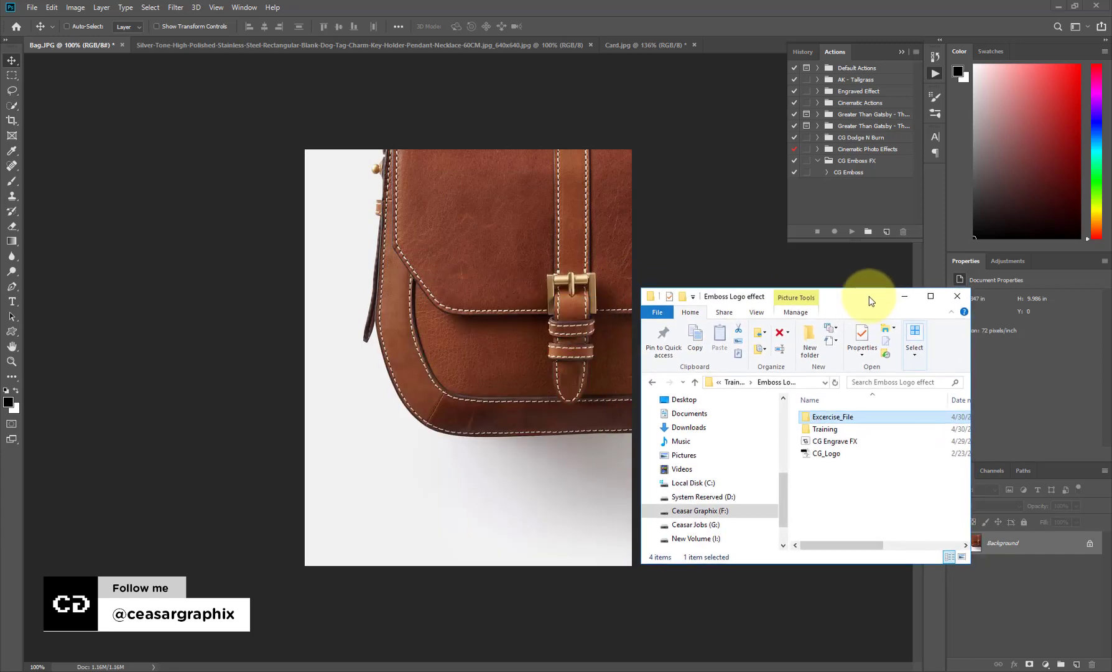
pyautogui.click(902, 296)
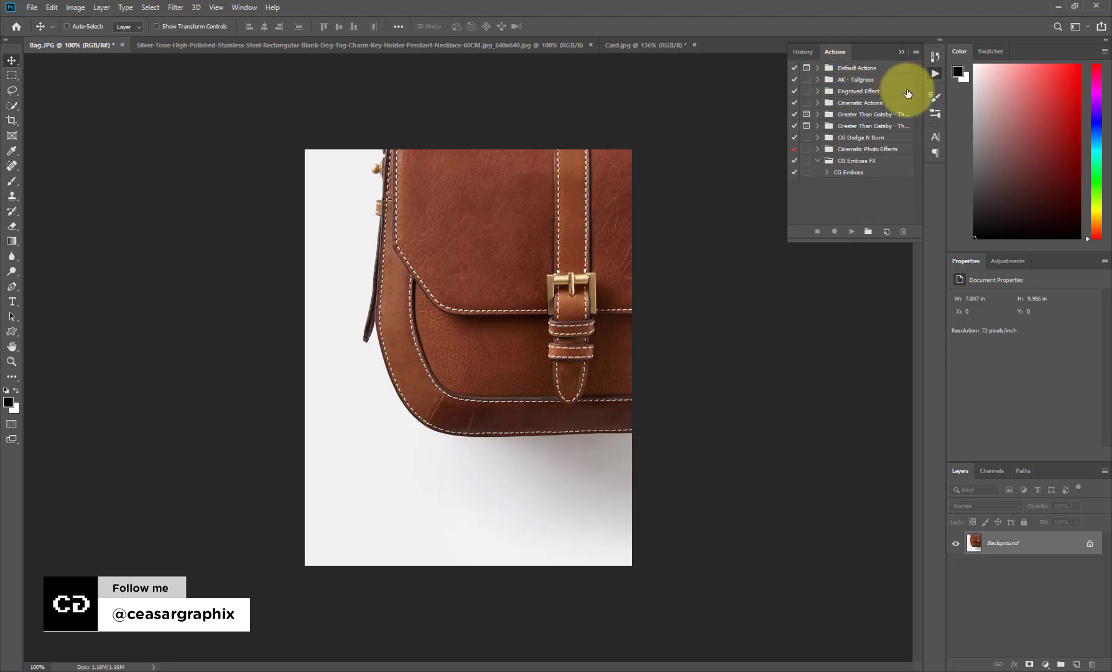
pyautogui.click(818, 161)
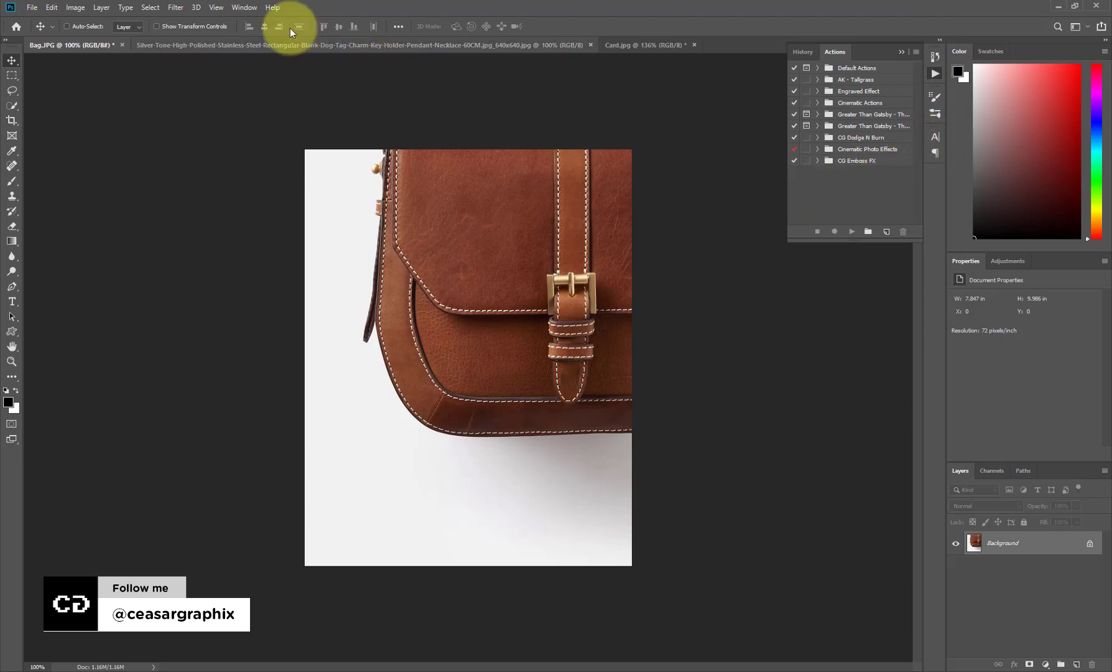
# Choose Load Actions from the Actions panel menu to reach the .ATN file dialog.
pyautogui.click(244, 8)
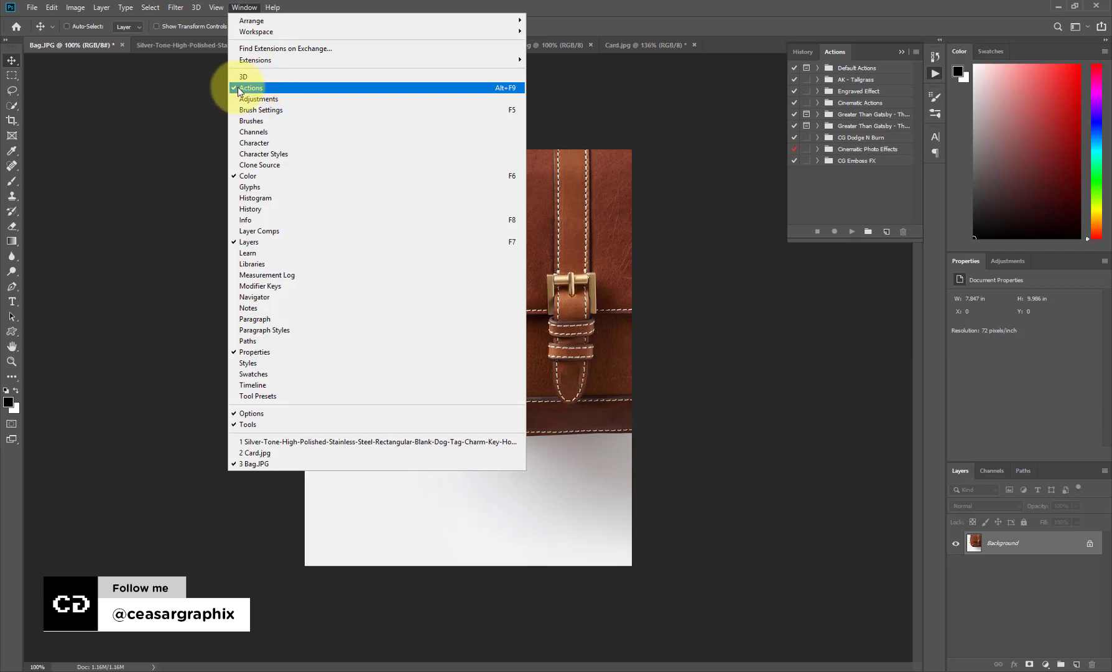
pyautogui.click(870, 198)
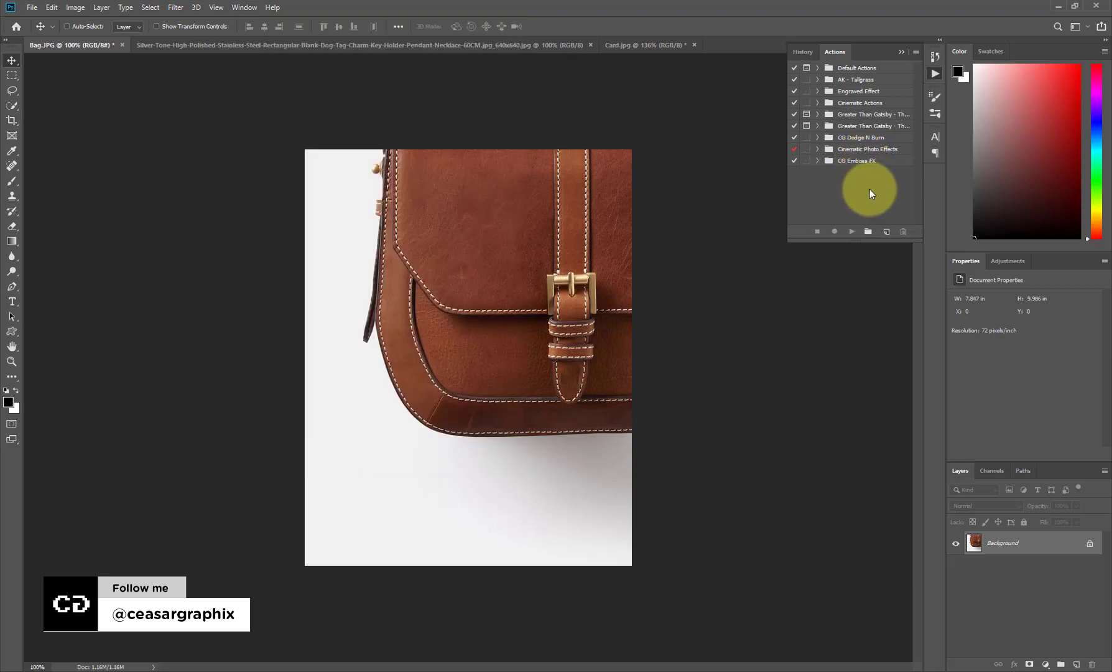
pyautogui.click(915, 52)
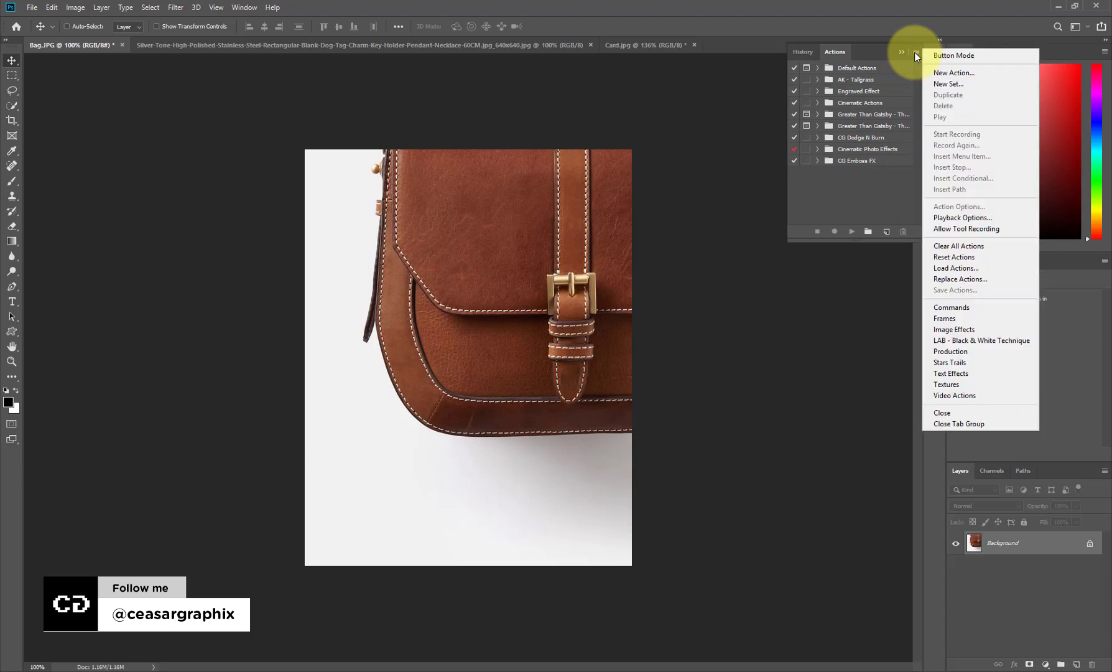
pyautogui.click(961, 268)
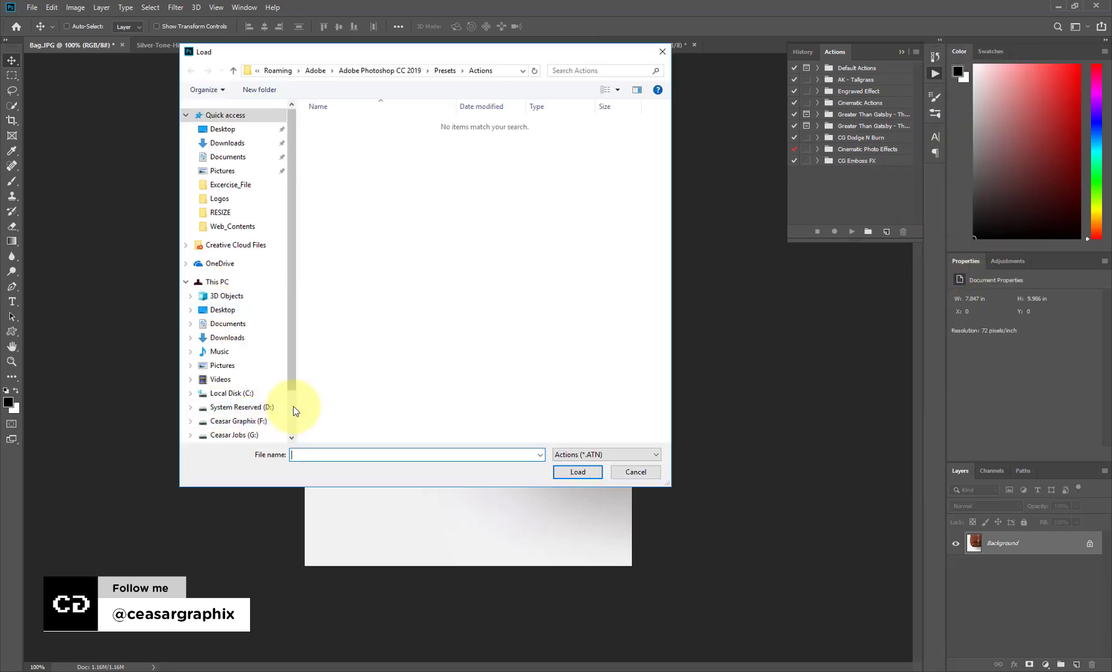
# Load the CG Engrave FX actions file from F:\Training Images\Emboss Logo effect.
pyautogui.scroll(-3, 295, 409)
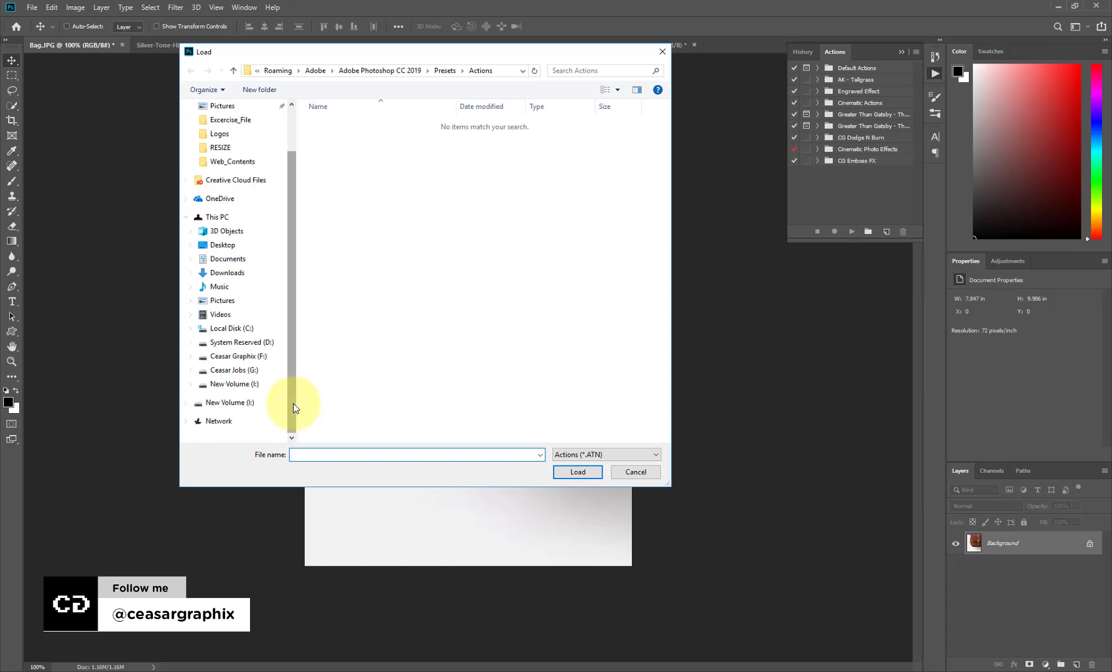
pyautogui.click(251, 357)
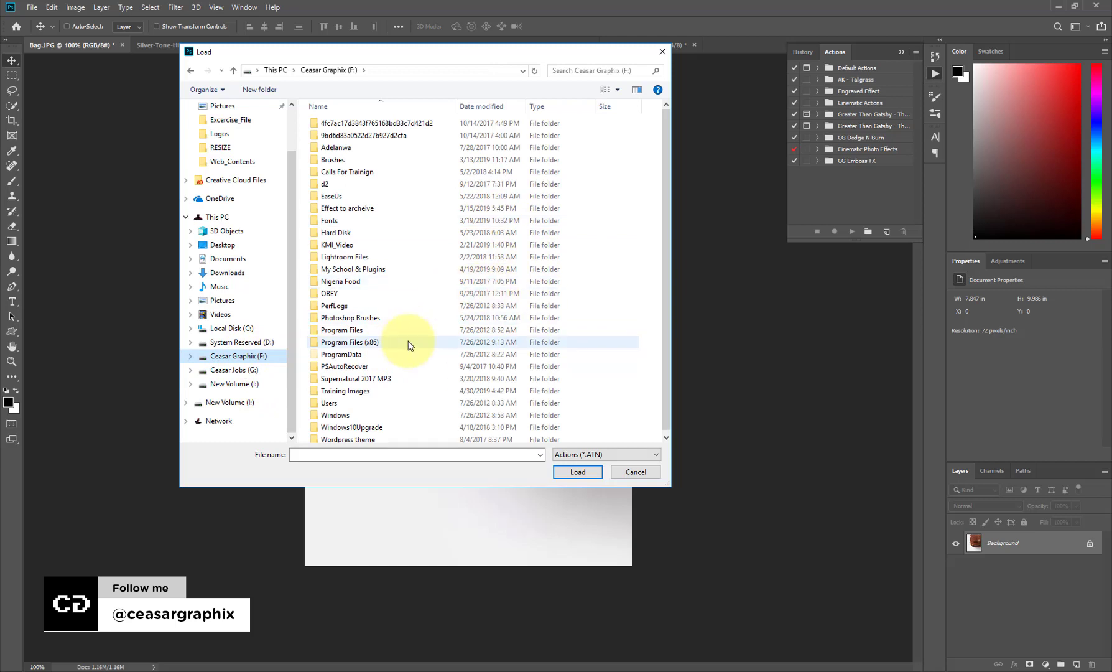
pyautogui.doubleClick(346, 391)
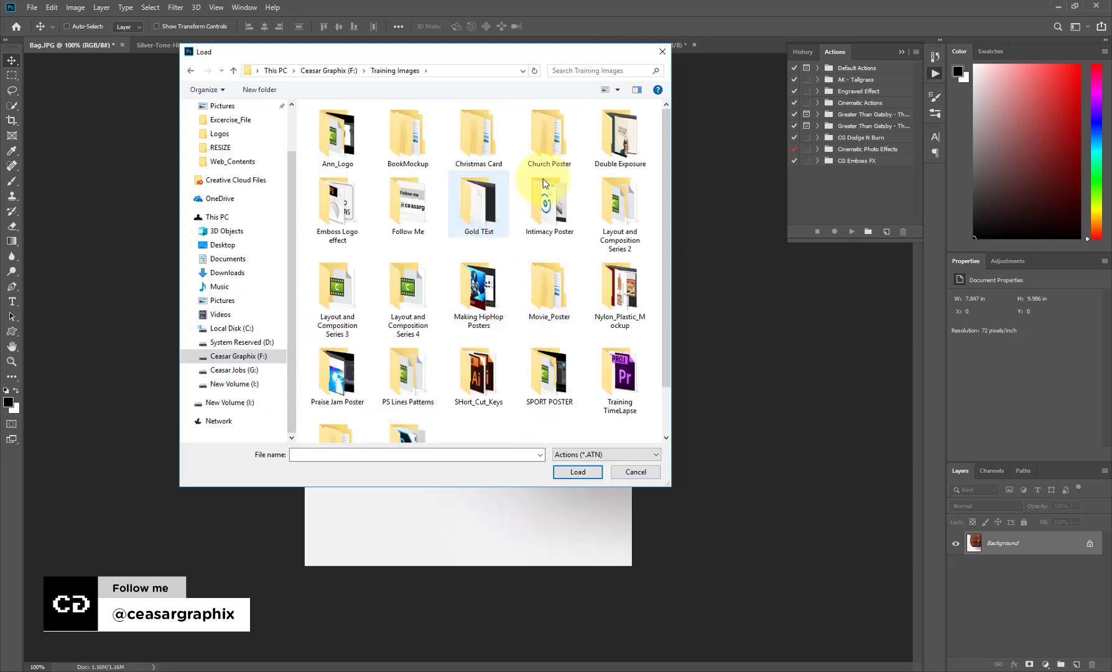
pyautogui.doubleClick(340, 208)
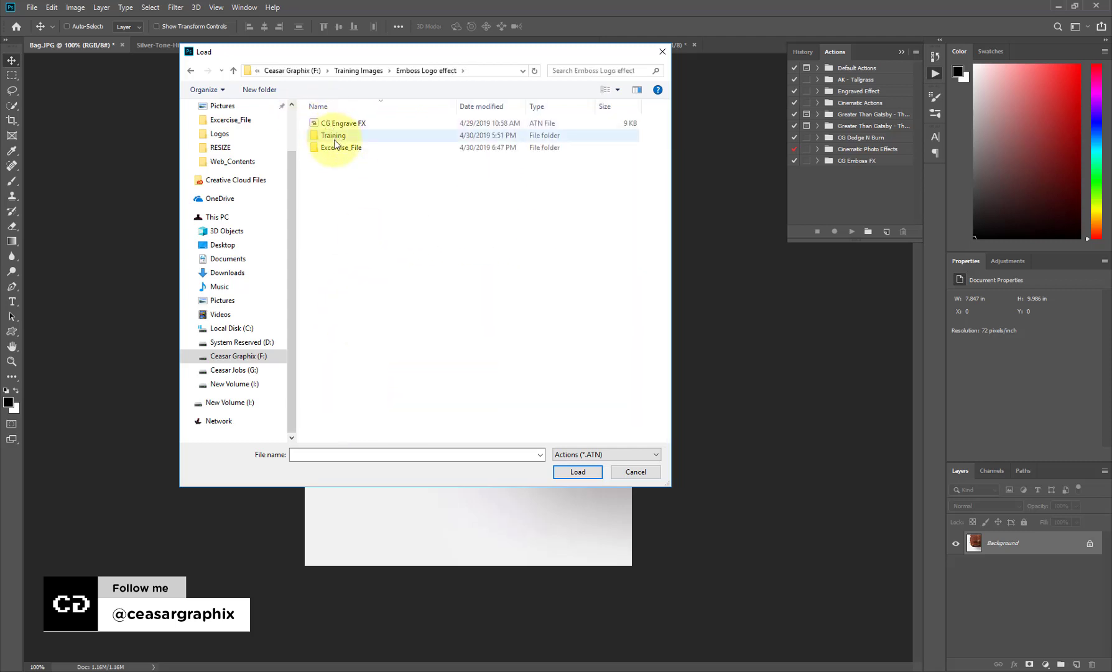
pyautogui.click(319, 124)
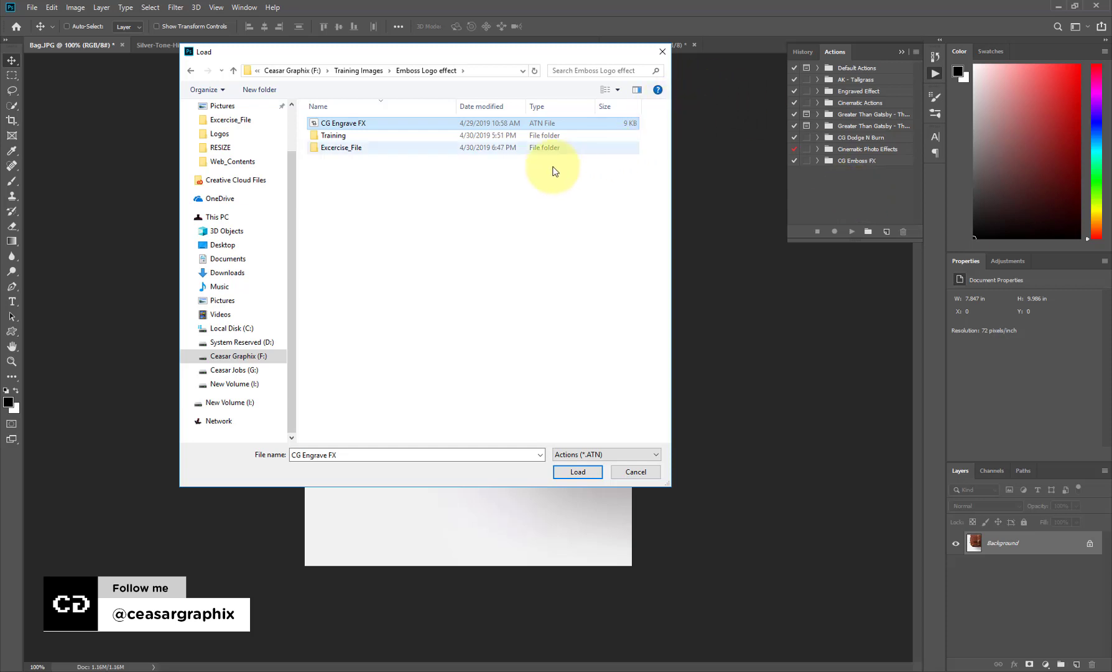
pyautogui.click(648, 473)
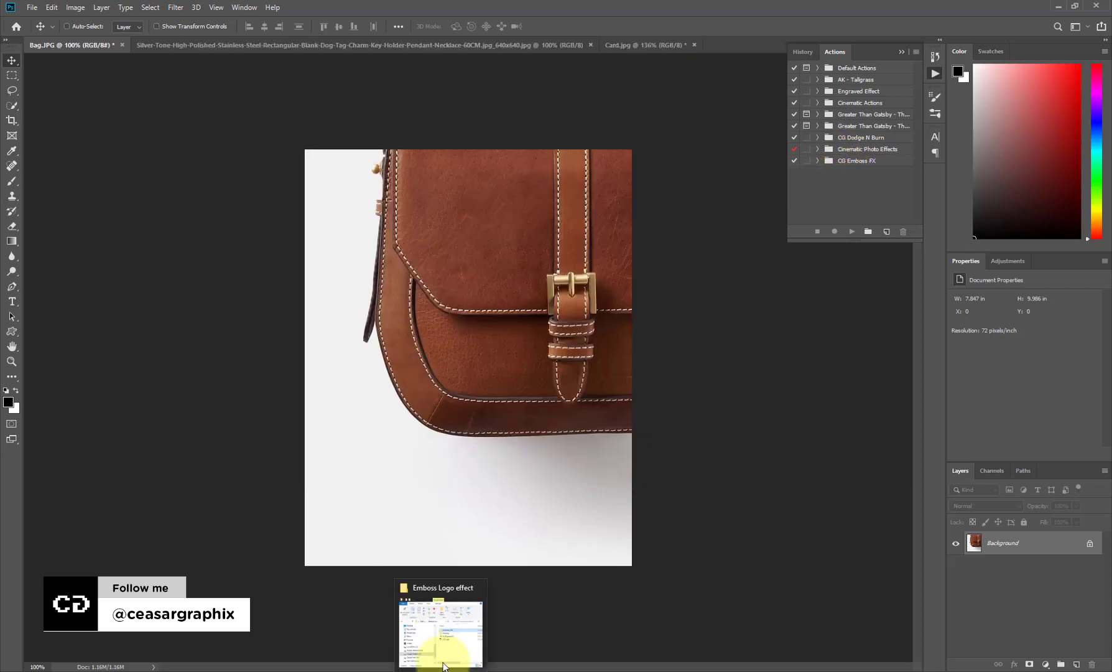
# Place CG_Logo on the bag at about 28% size, on the flap left of the buckle.
pyautogui.click(443, 659)
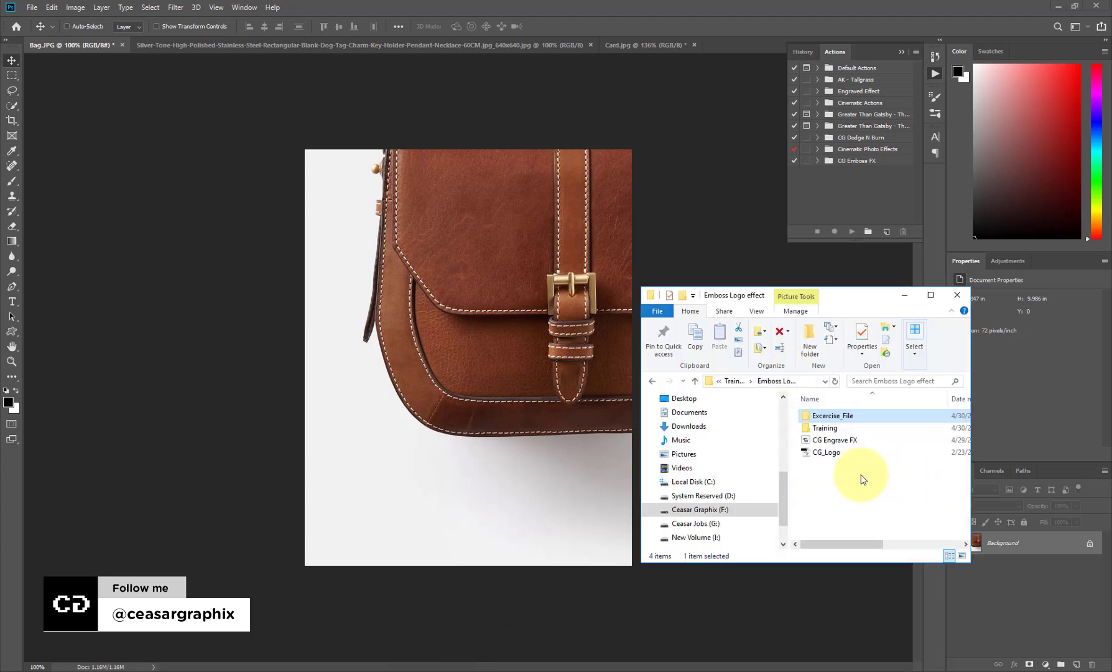
pyautogui.click(807, 453)
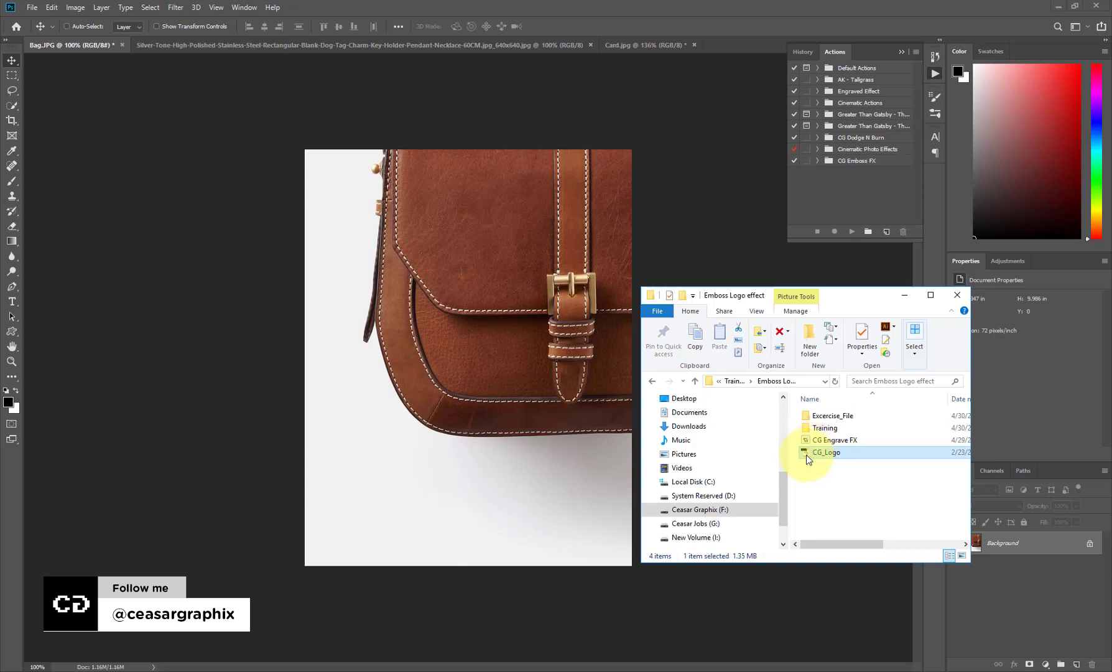
pyautogui.moveTo(806, 459); pyautogui.dragTo(497, 390)
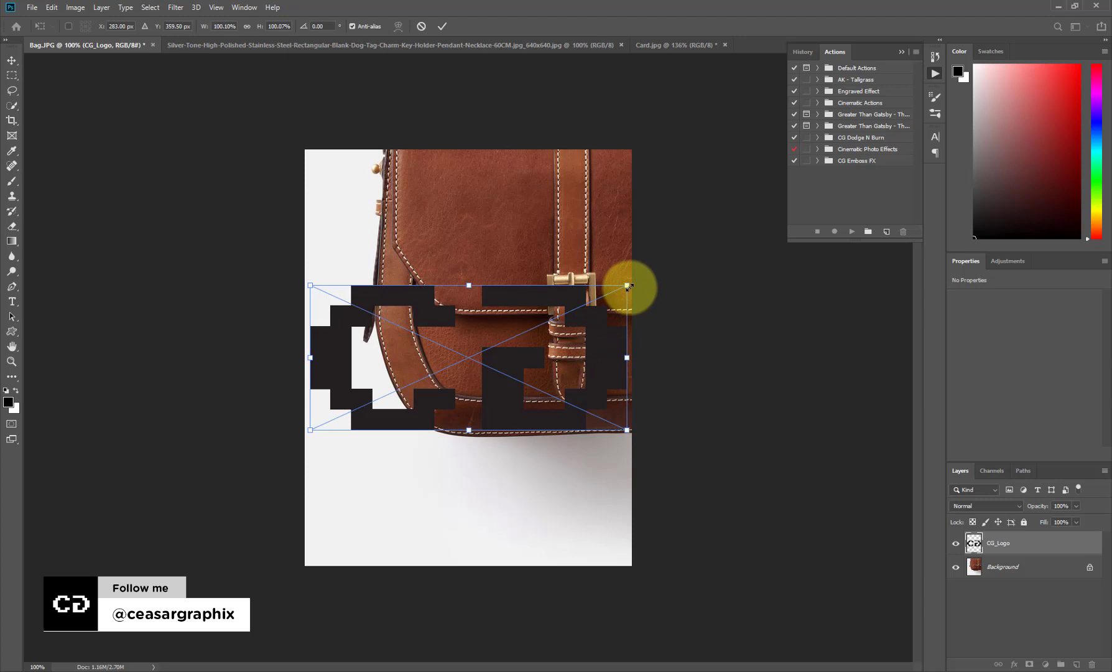
pyautogui.moveTo(629, 287); pyautogui.dragTo(492, 279)
pyautogui.click(468, 383)
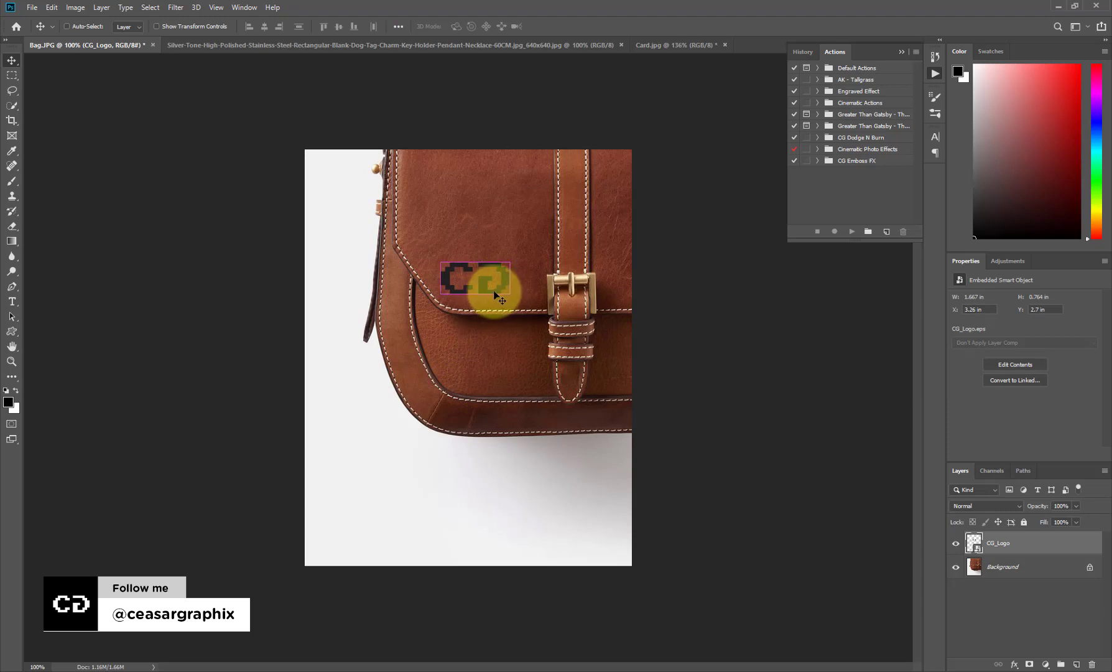
pyautogui.moveTo(486, 292); pyautogui.dragTo(487, 290)
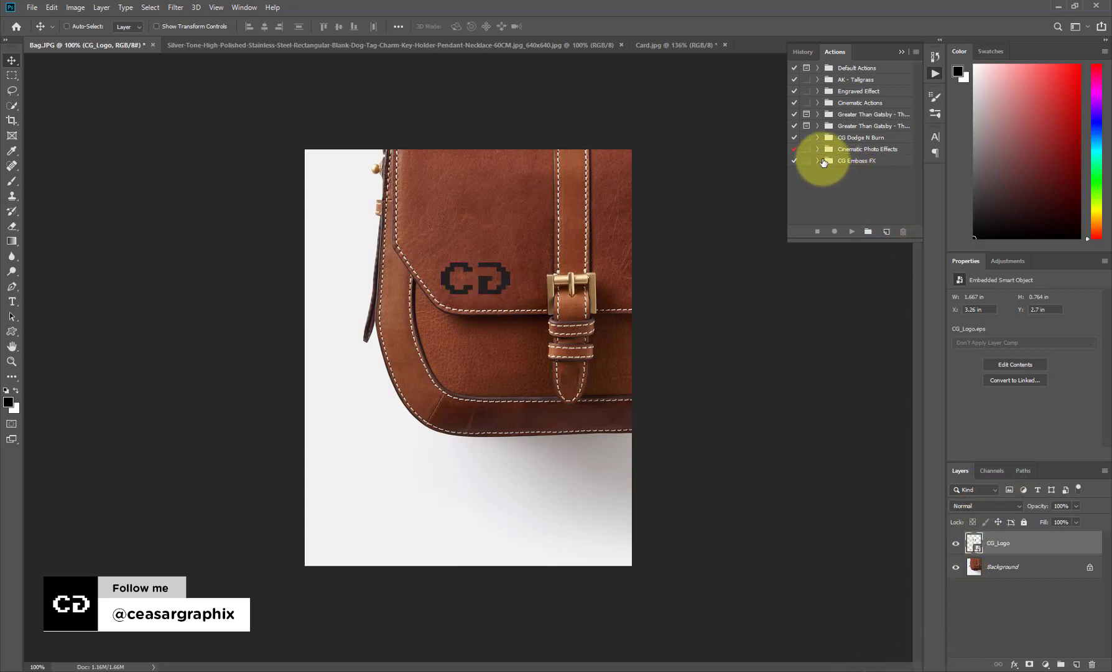
# Play the CG Emboss action from the CG Emboss FX set on the logo layer.
pyautogui.click(824, 163)
pyautogui.click(847, 174)
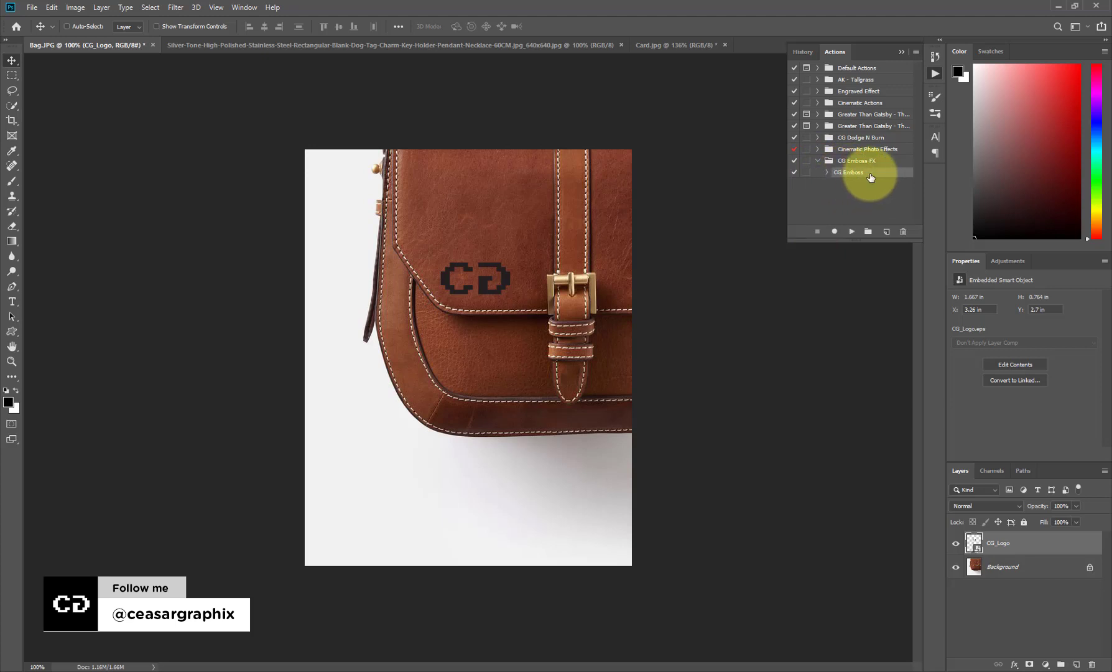
pyautogui.click(850, 232)
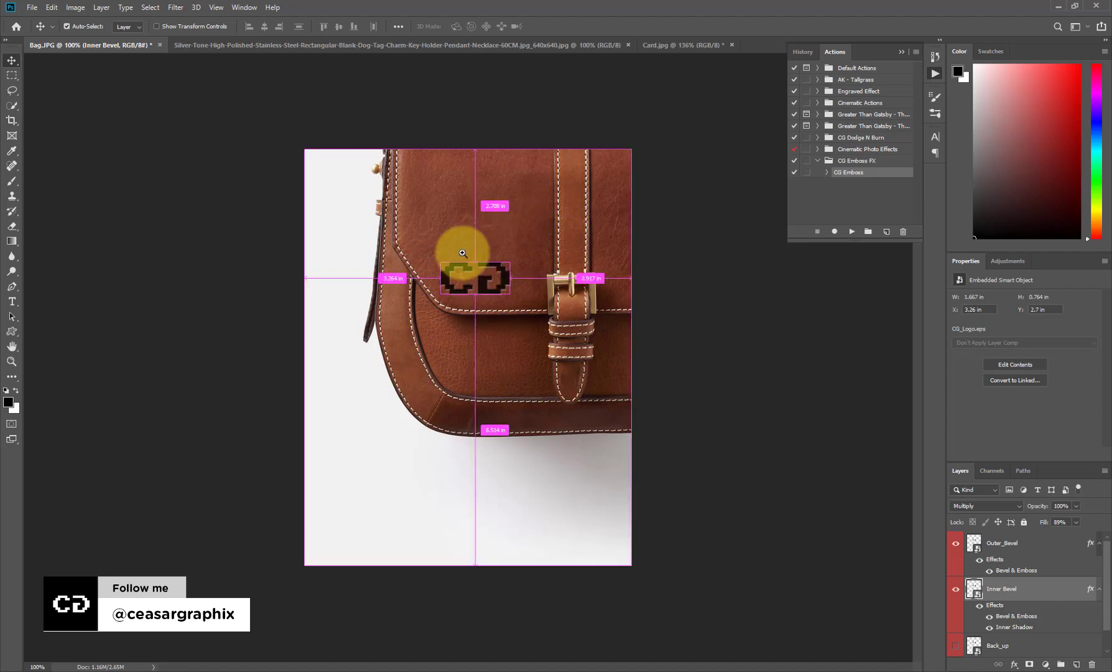
# Zoom in on the logo and set the Inner Bevel layer's fill to 39%.
pyautogui.moveTo(459, 248); pyautogui.dragTo(509, 286)
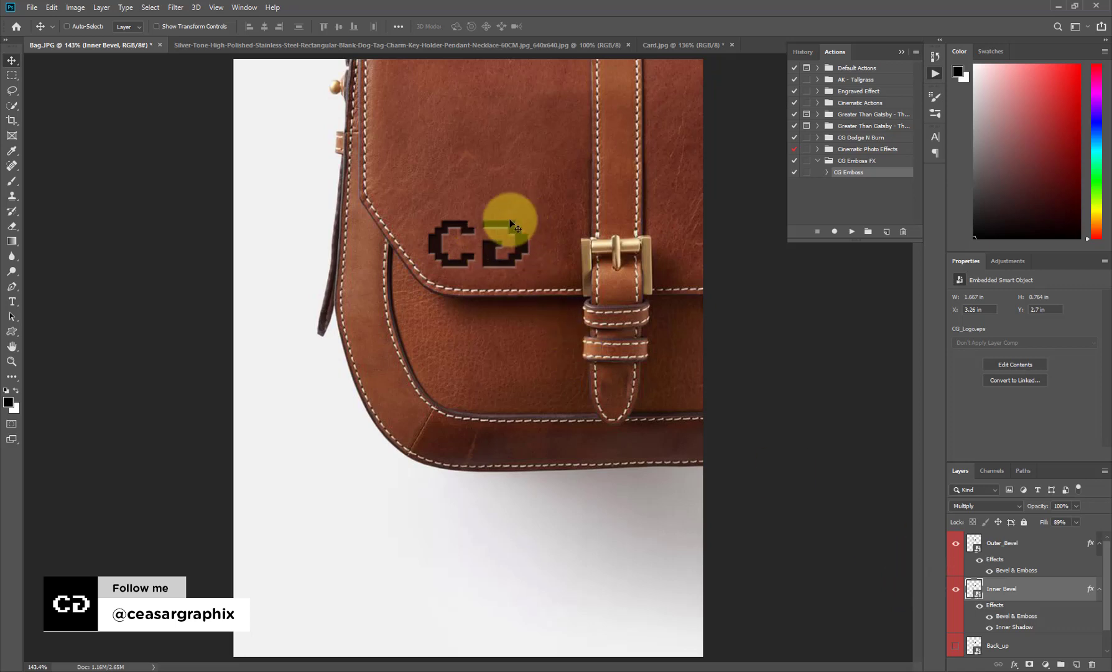
pyautogui.click(1075, 521)
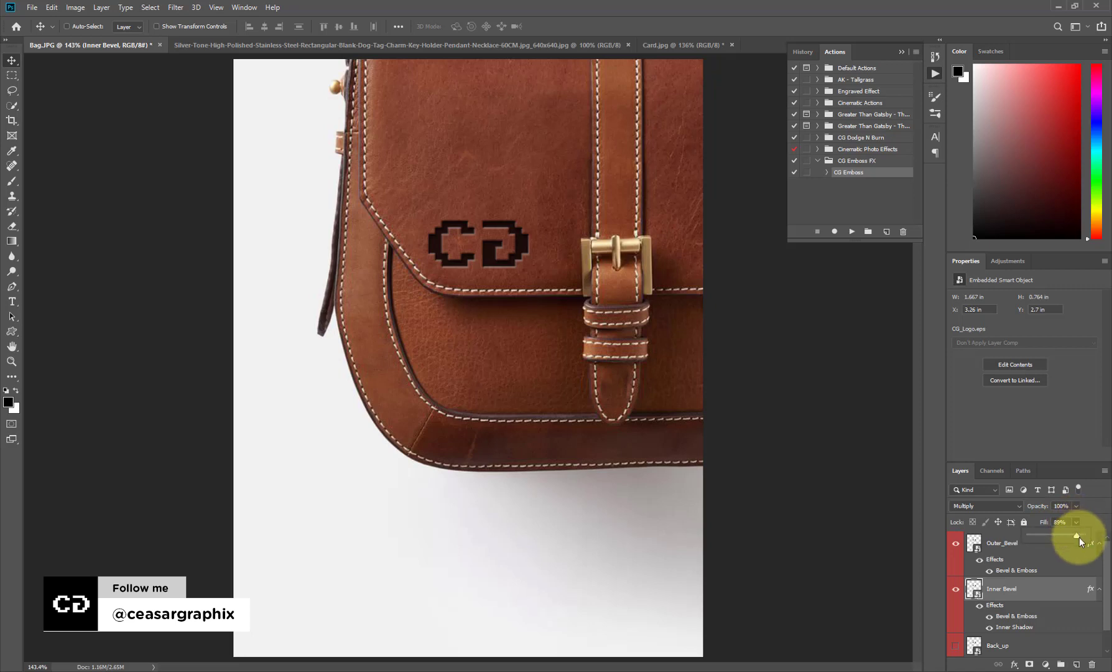
pyautogui.moveTo(1048, 535); pyautogui.dragTo(1047, 536)
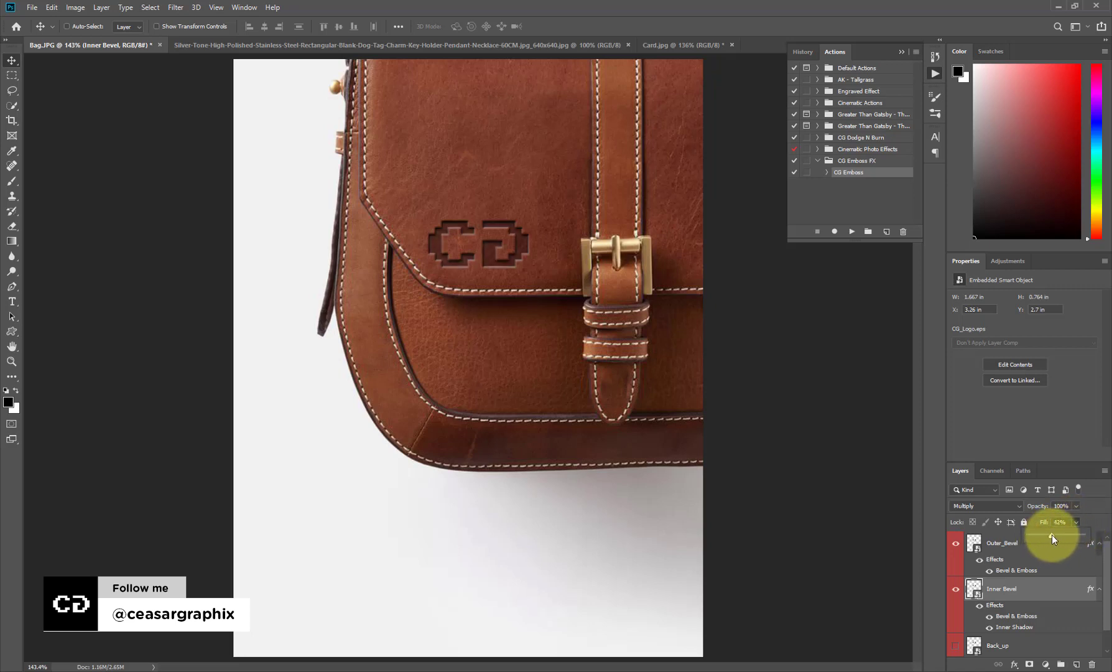
pyautogui.moveTo(1053, 536); pyautogui.dragTo(1048, 536)
pyautogui.moveTo(1048, 536); pyautogui.dragTo(1063, 536)
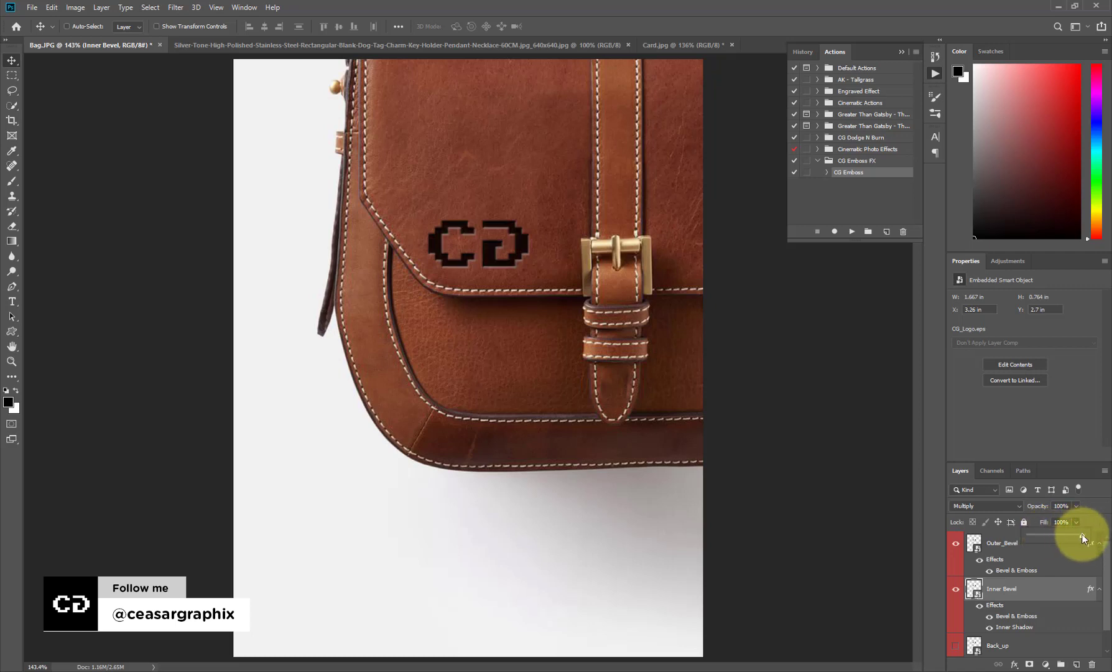
pyautogui.moveTo(1057, 535); pyautogui.dragTo(1045, 534)
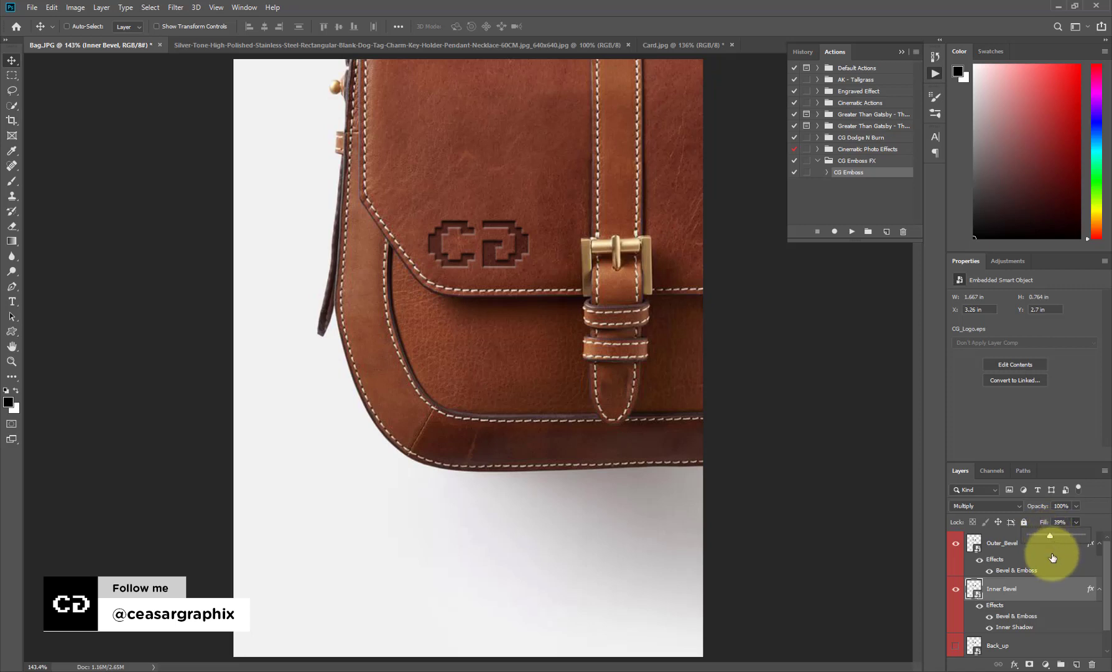
pyautogui.click(529, 184)
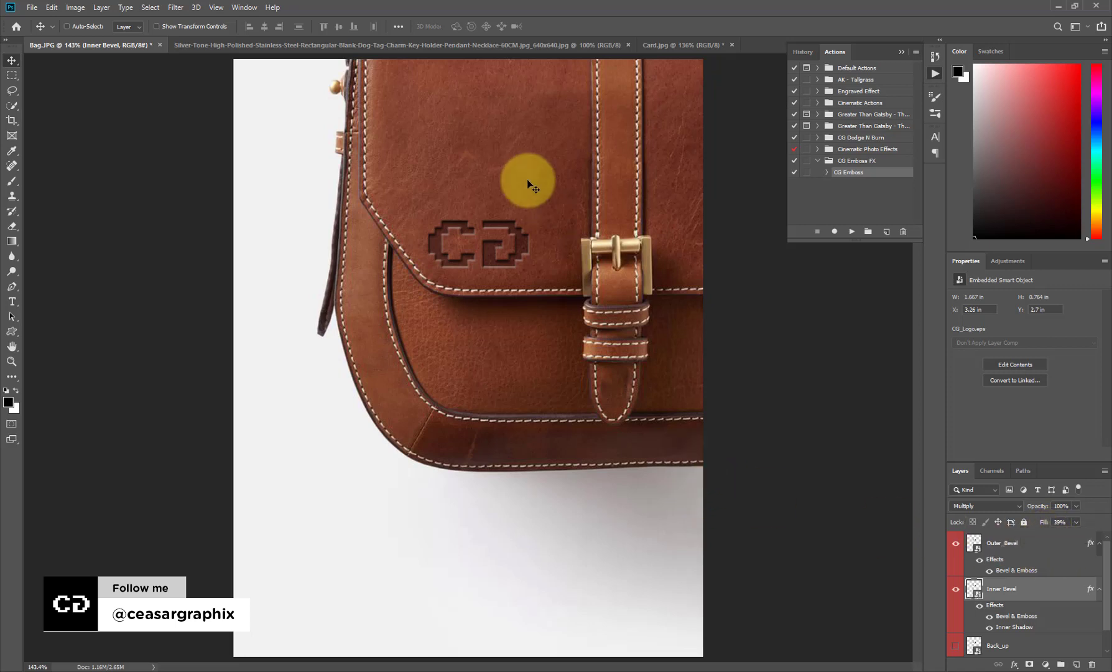
pyautogui.click(237, 46)
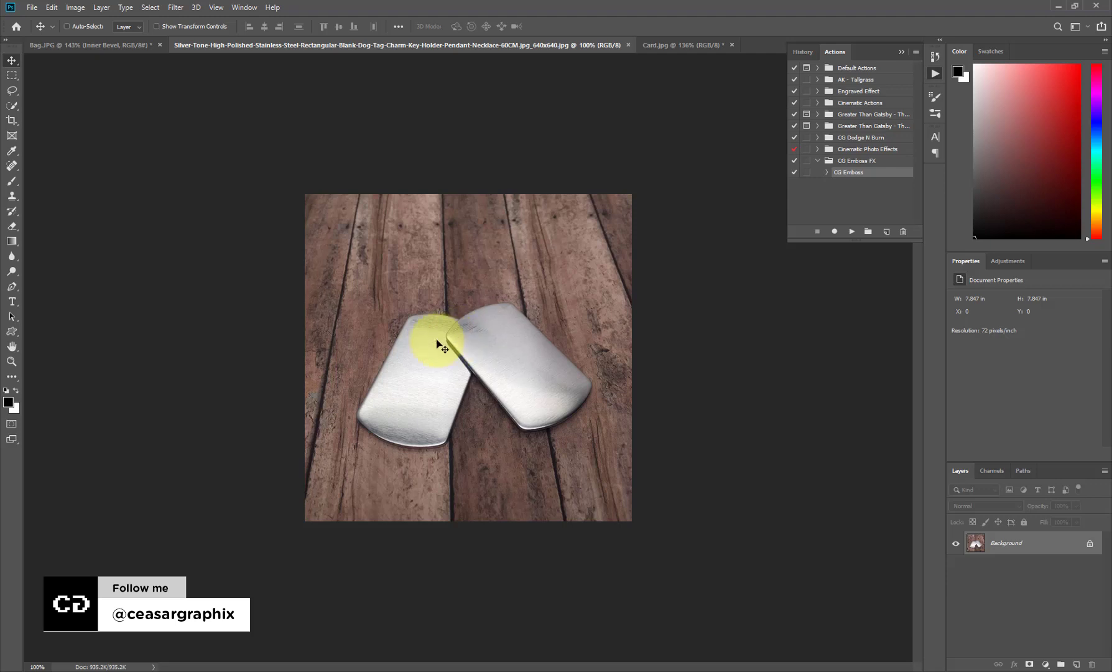
pyautogui.moveTo(471, 324); pyautogui.dragTo(477, 330)
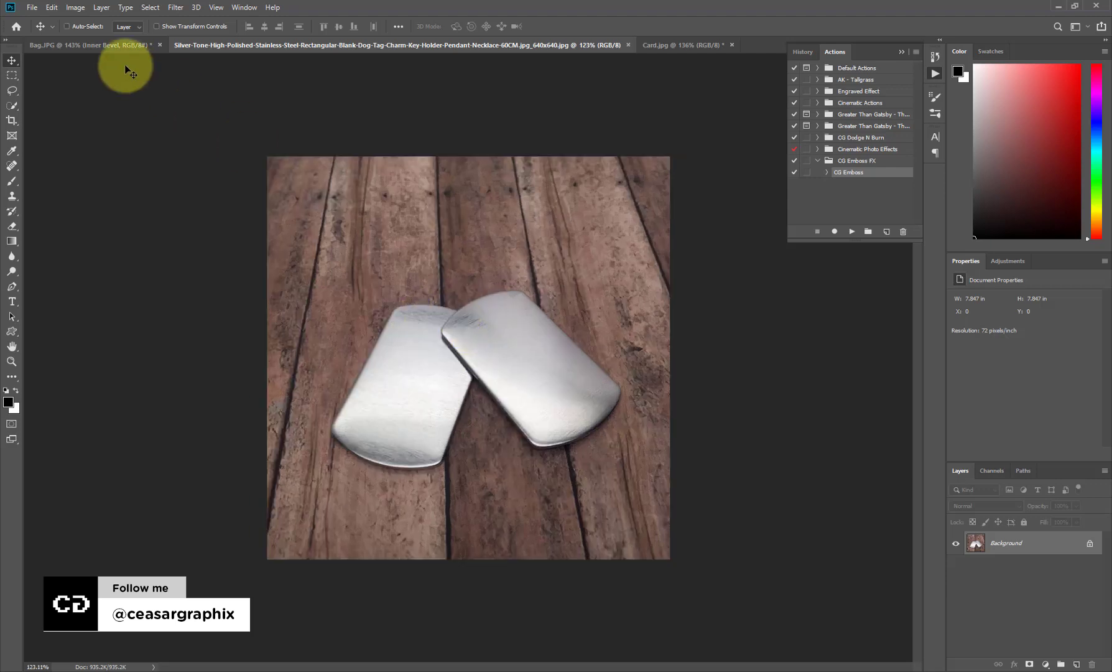
pyautogui.click(75, 9)
pyautogui.click(360, 257)
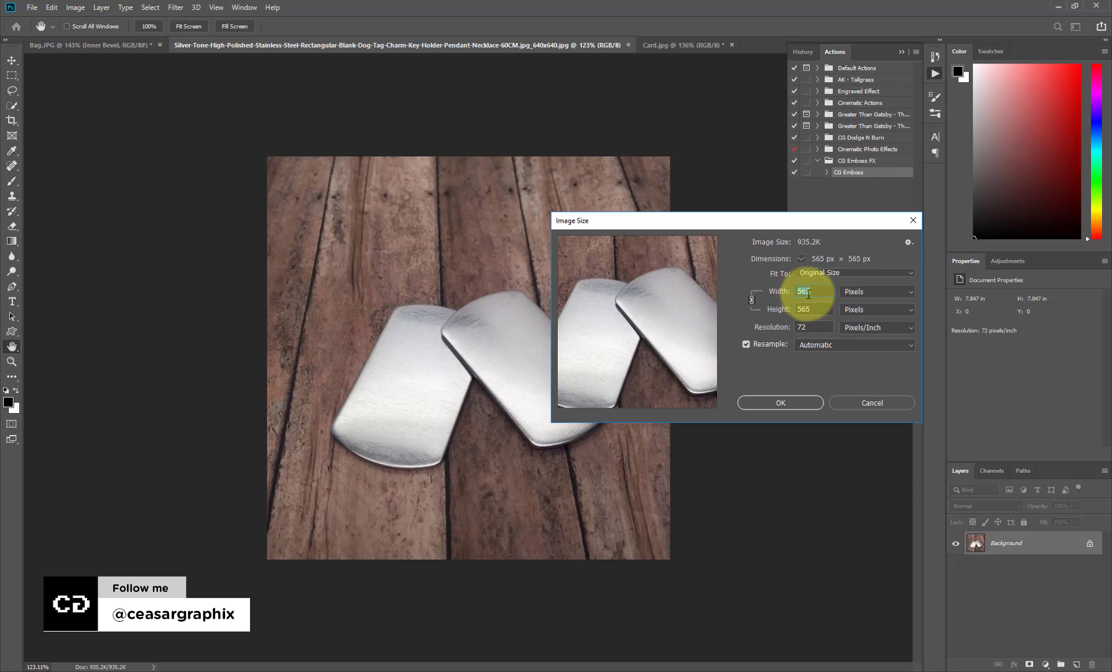
pyautogui.click(803, 290)
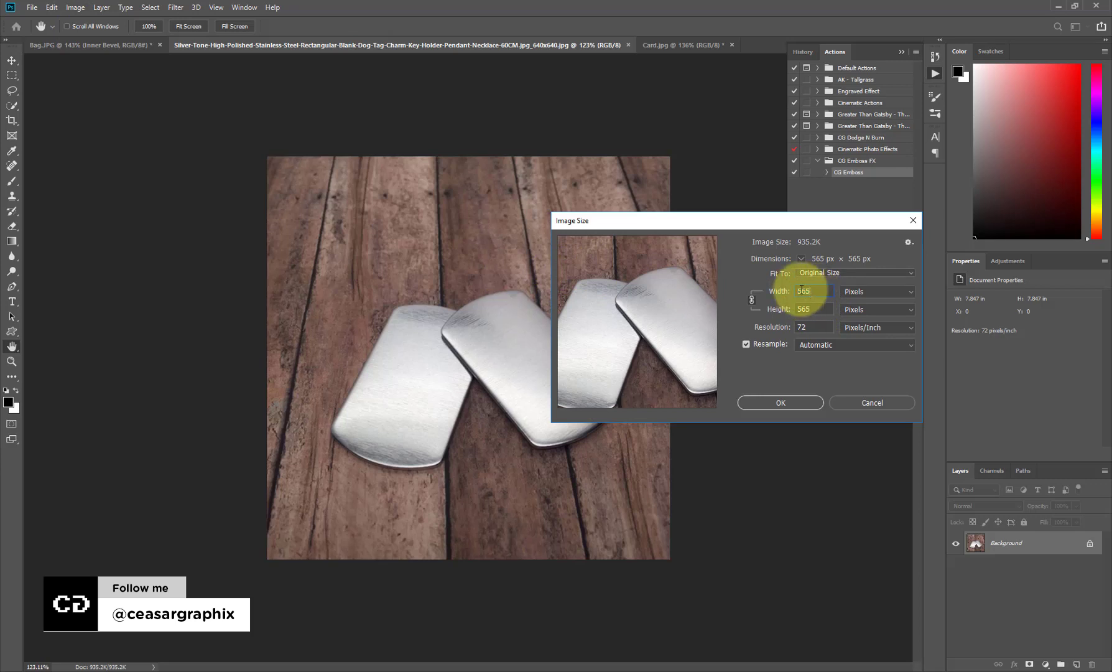
pyautogui.click(771, 292)
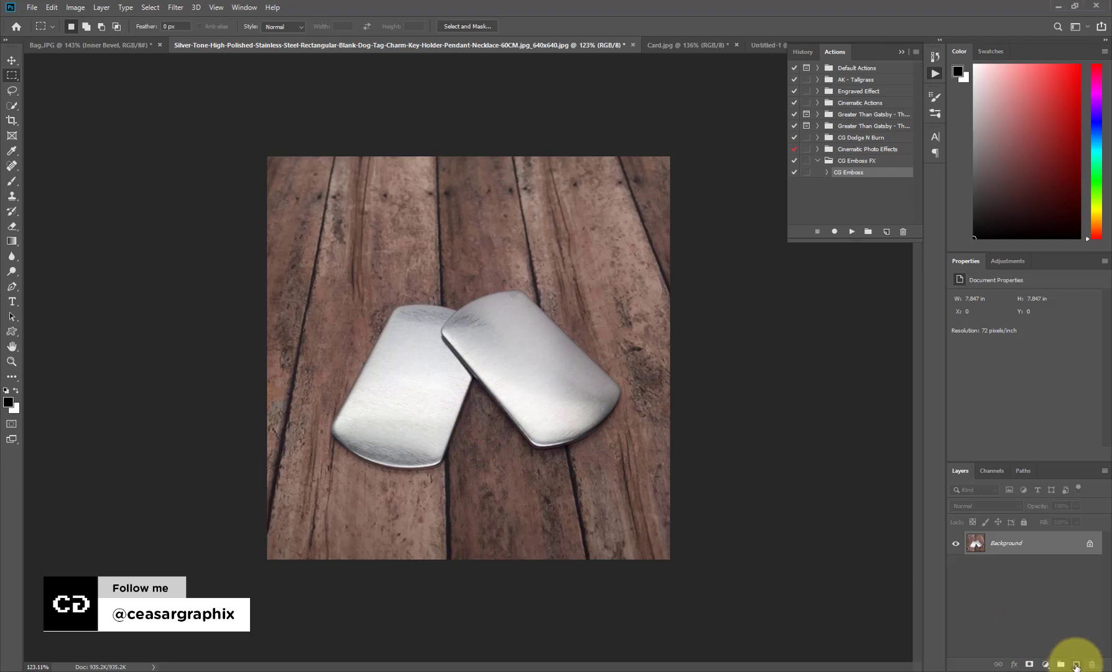
# Create a layer named Vanishing Point above Background and collapse the Actions panel.
pyautogui.click(1077, 664)
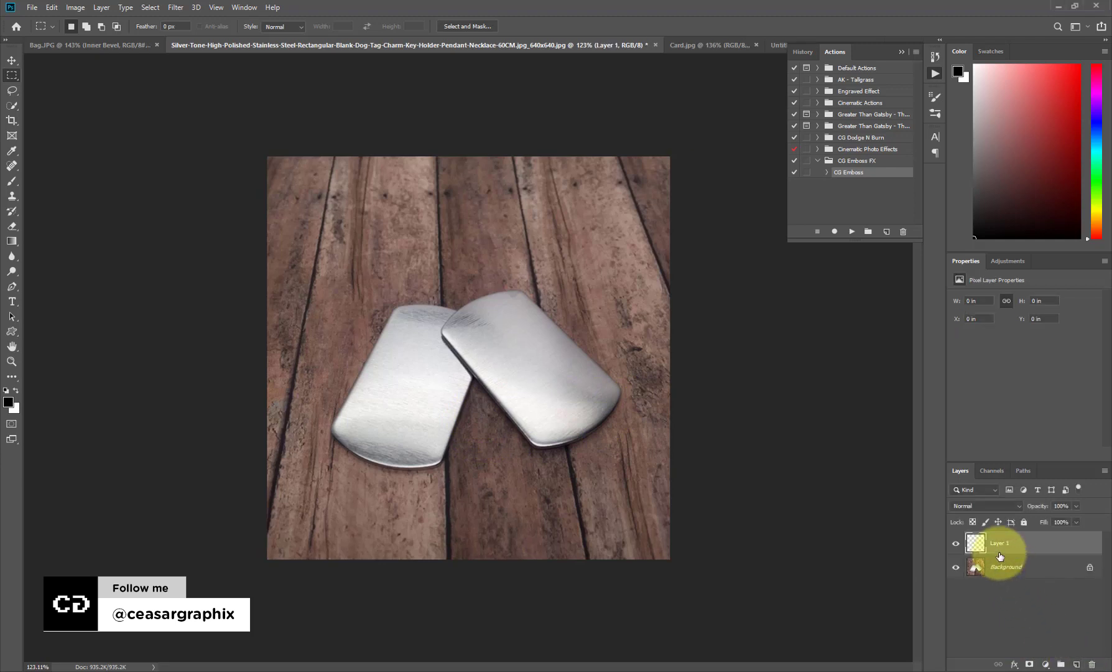
pyautogui.doubleClick(998, 541)
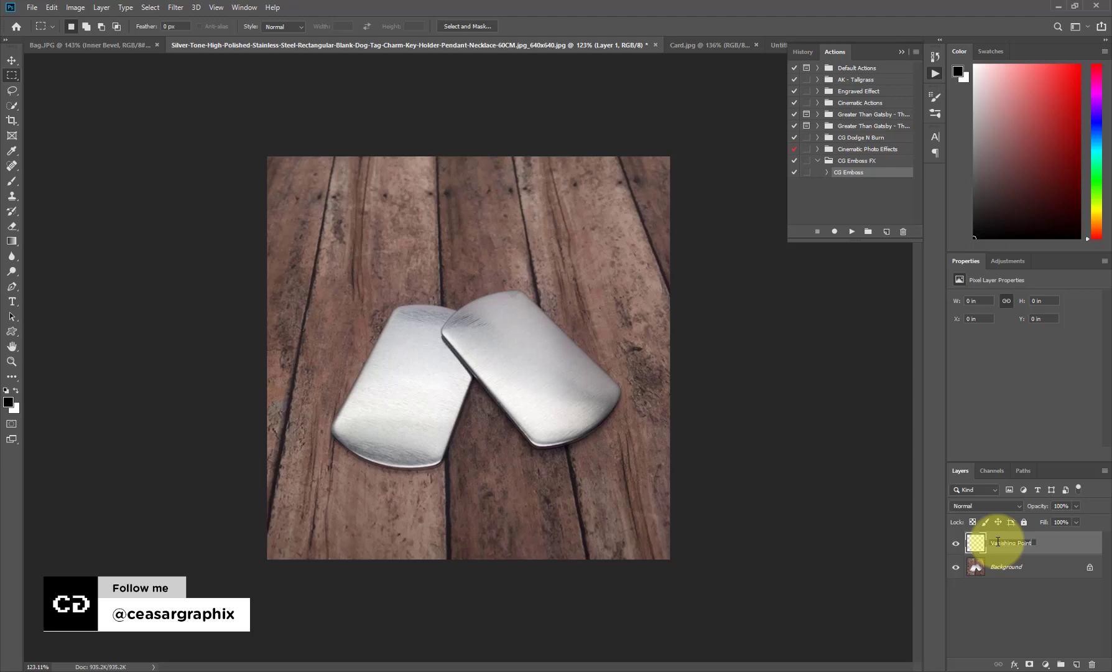
pyautogui.click(1077, 540)
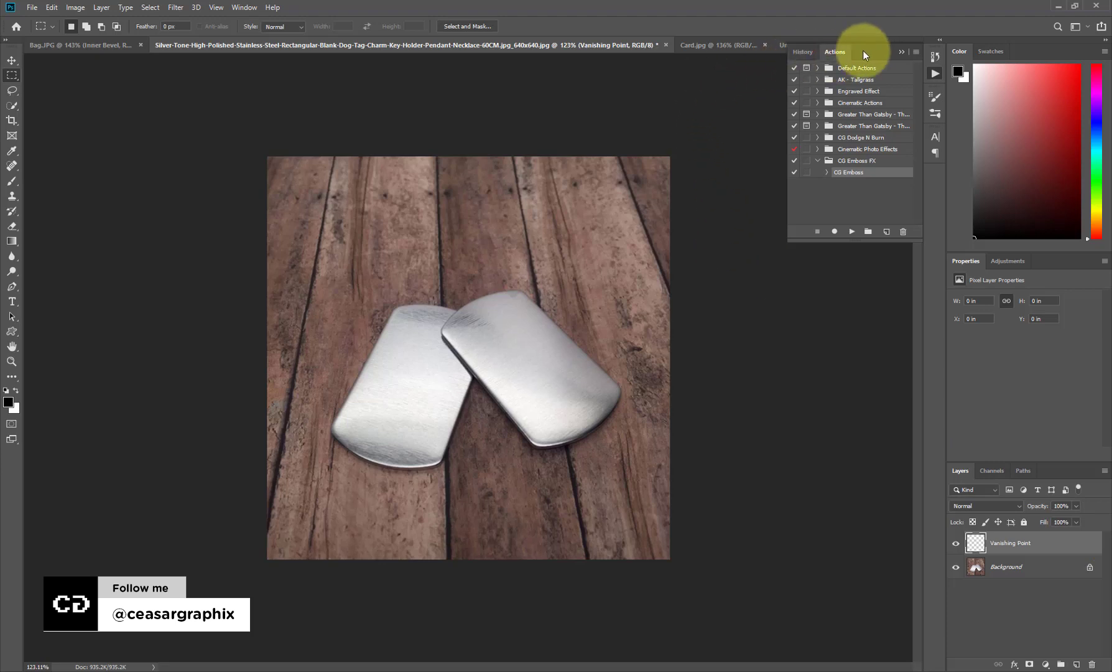
pyautogui.click(901, 51)
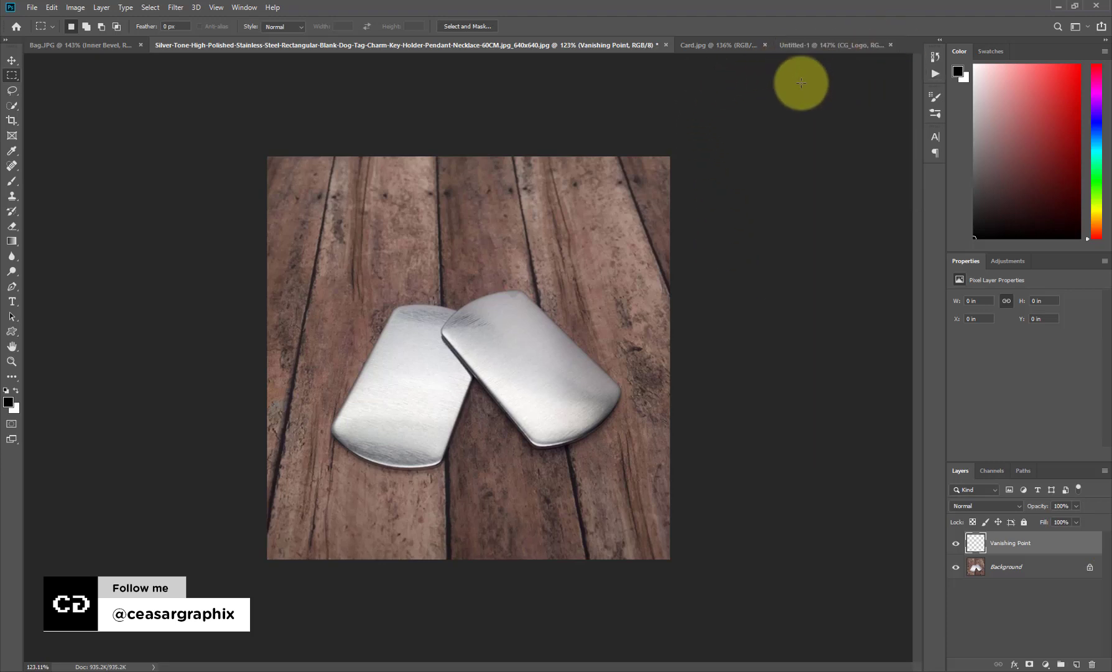
# Marquee and cut the black heart from Untitled-1's Shape 1 layer, then return to the dog tags.
pyautogui.click(813, 47)
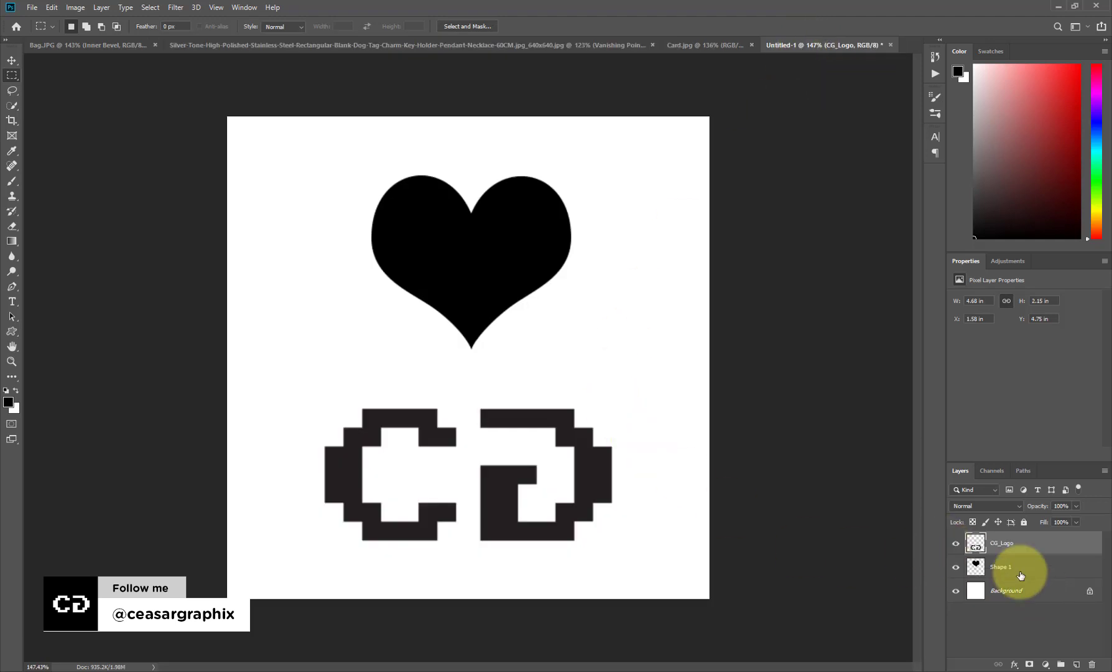
pyautogui.click(1018, 569)
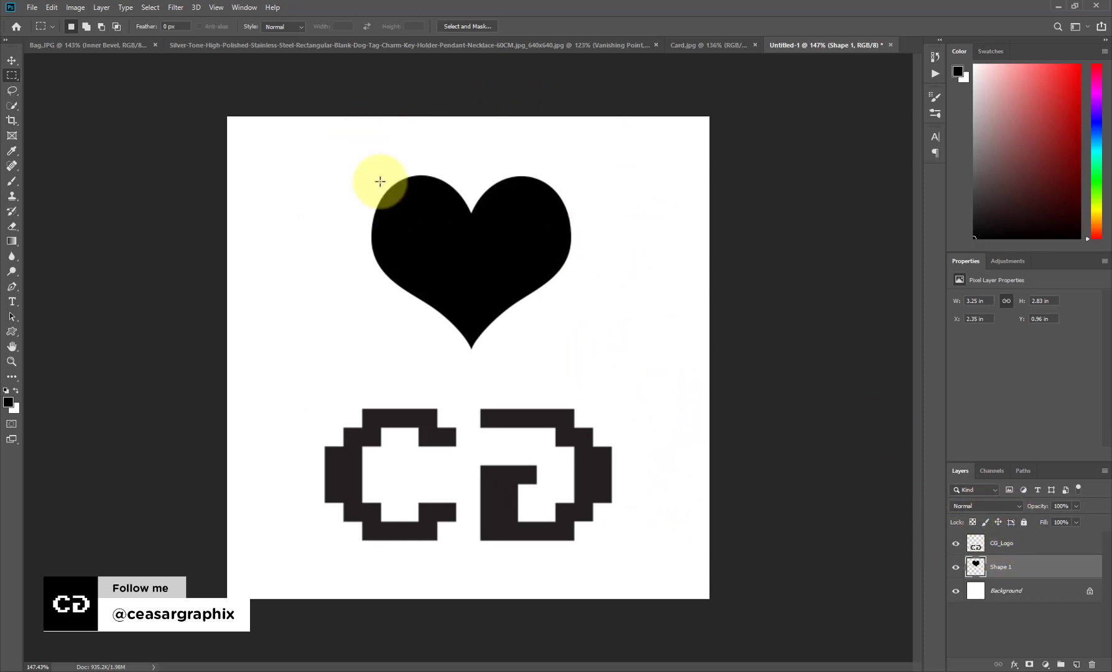
pyautogui.moveTo(338, 144); pyautogui.dragTo(599, 381)
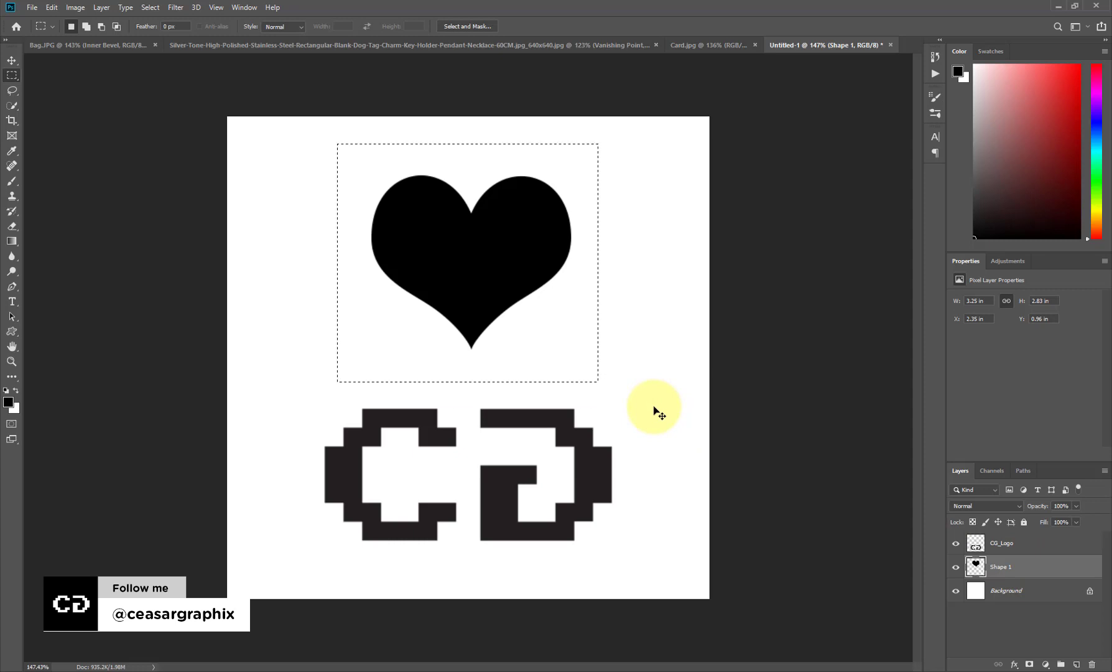
pyautogui.hotkey('ctrl', 'x')
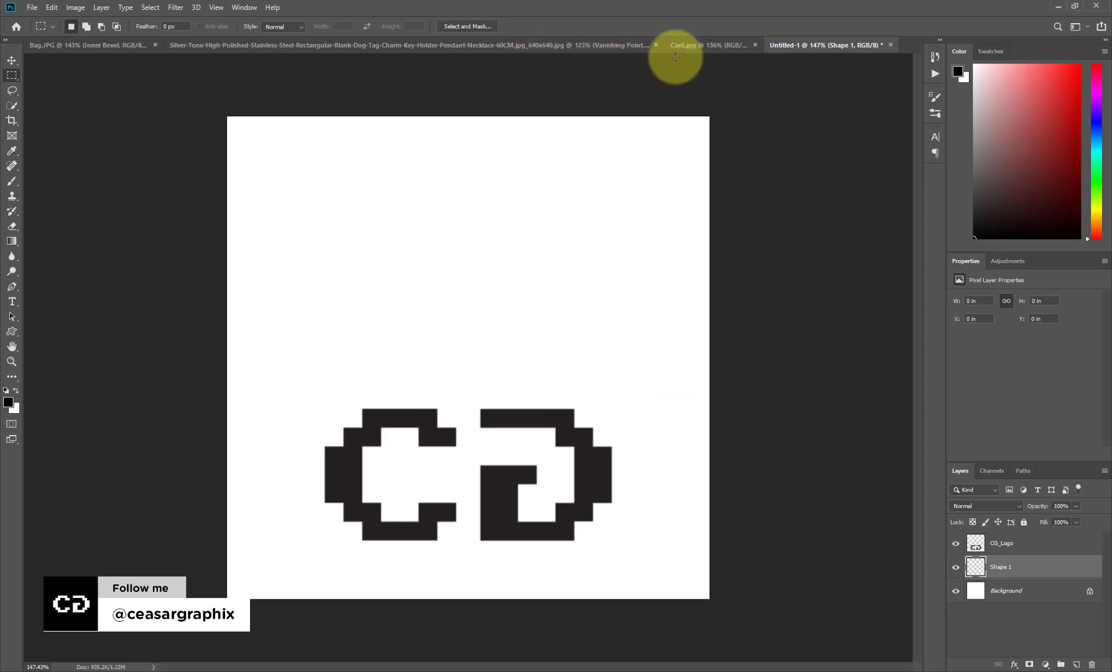
pyautogui.click(349, 45)
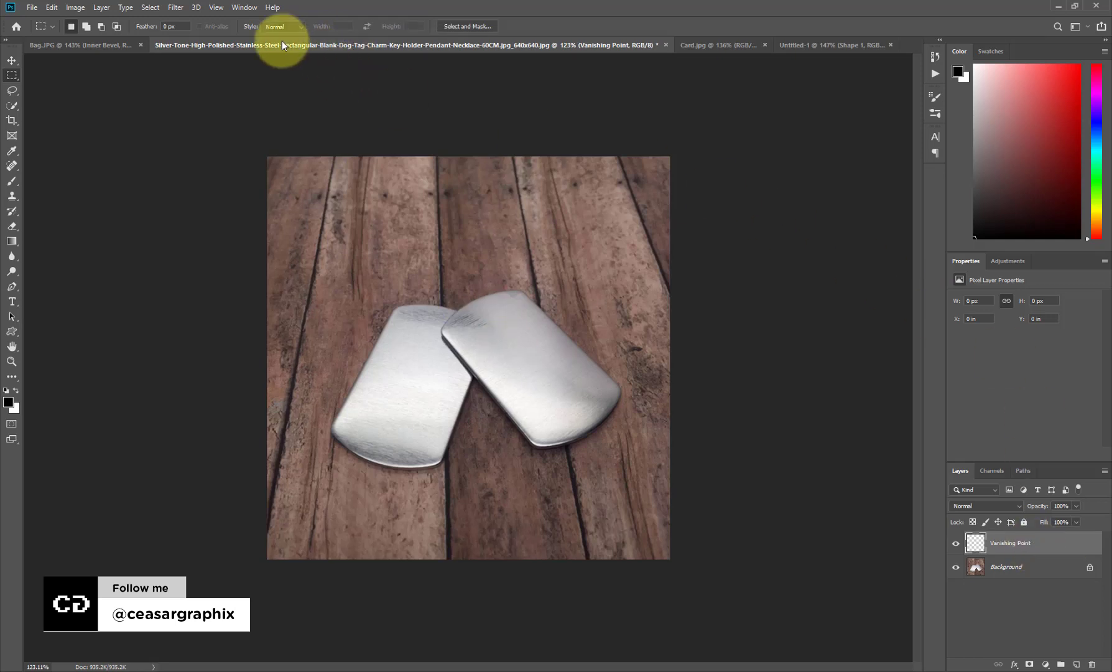
# Open the Vanishing Point filter and zoom the preview in on the dog tags.
pyautogui.click(178, 9)
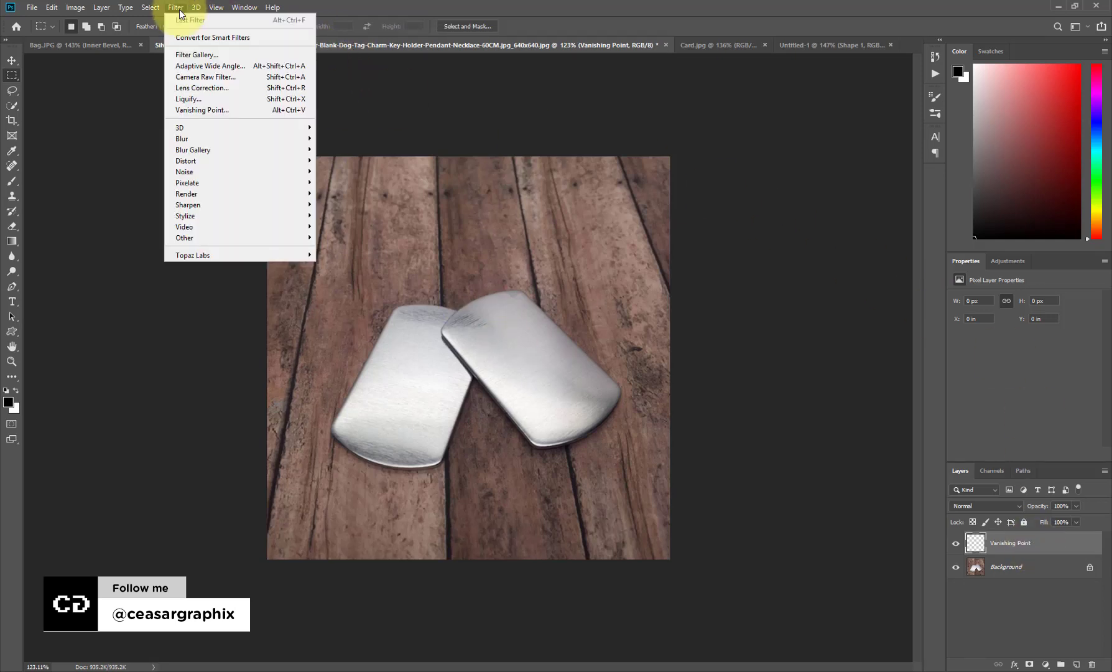
pyautogui.click(212, 110)
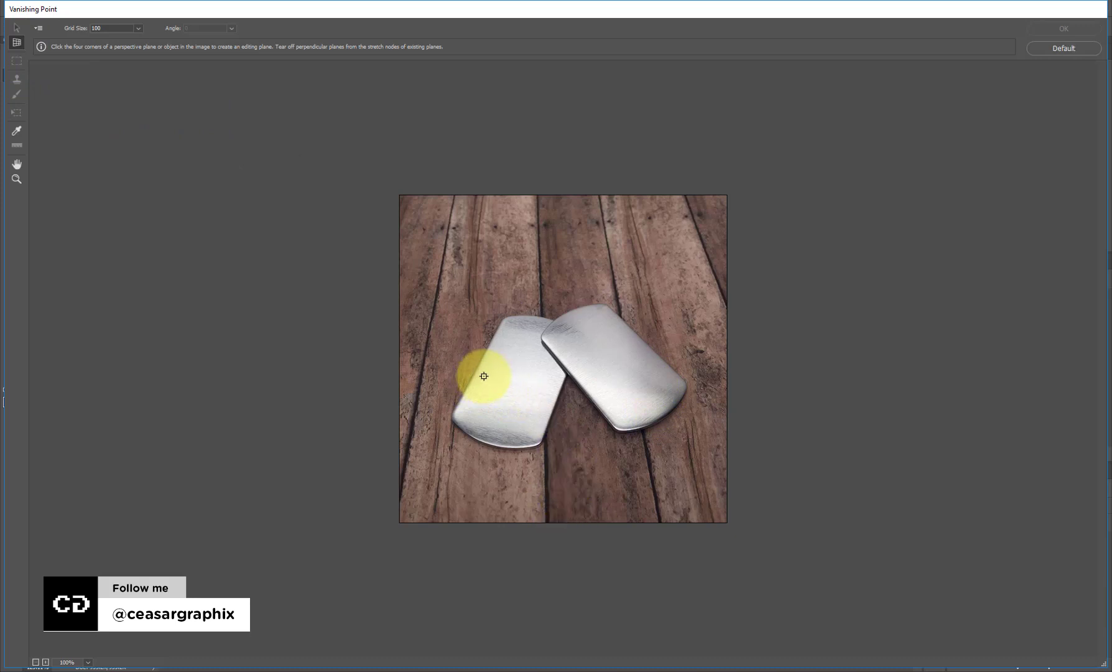
pyautogui.hotkey('ctrl', '+')
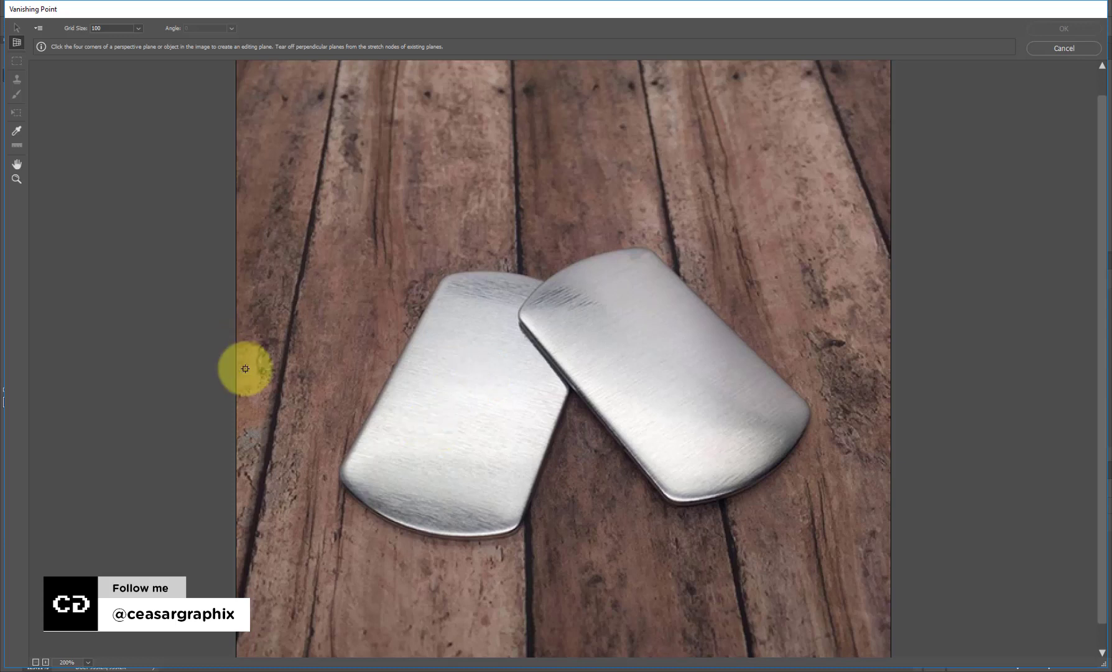
# Draw a four-corner perspective plane on the left dog tag, refine a corner, and paste the heart.
pyautogui.click(353, 446)
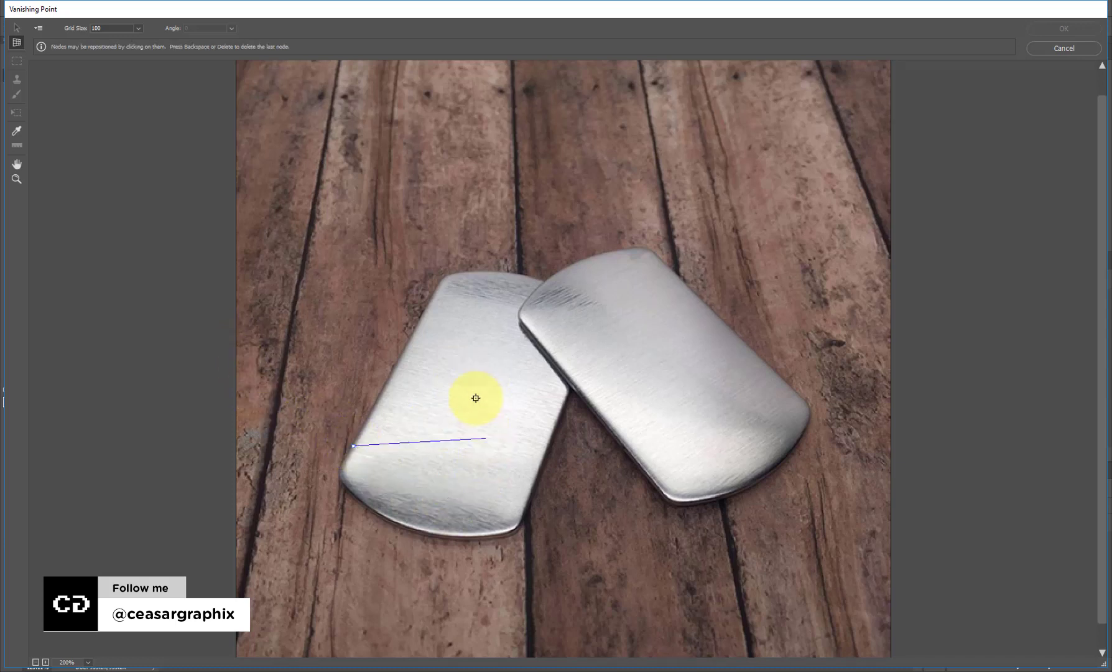
pyautogui.click(426, 311)
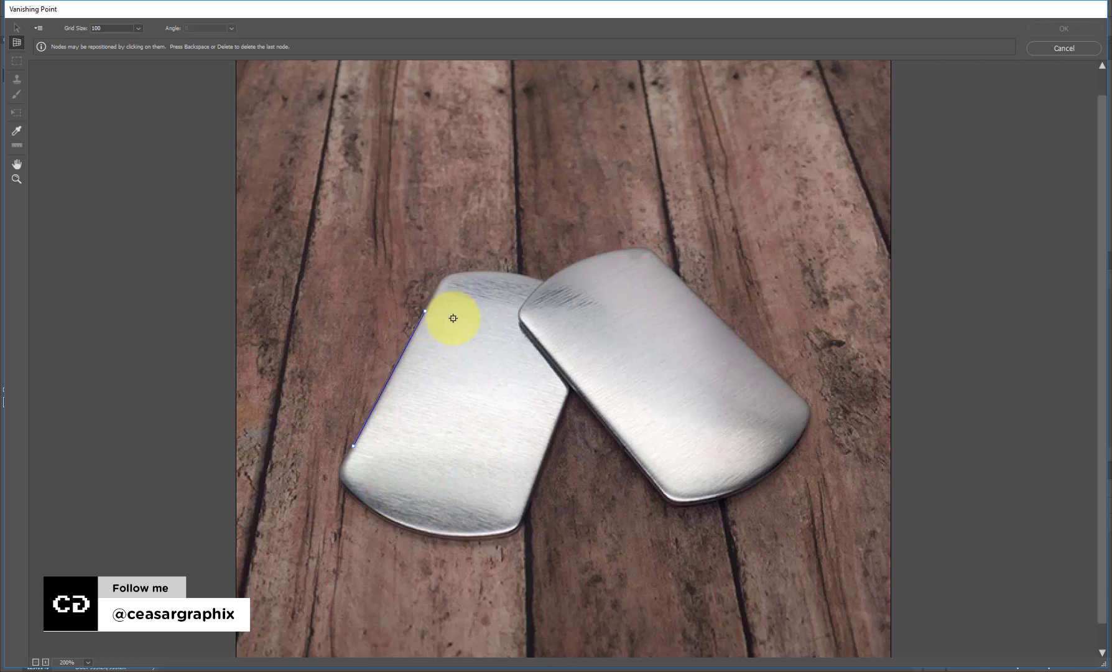
pyautogui.click(578, 355)
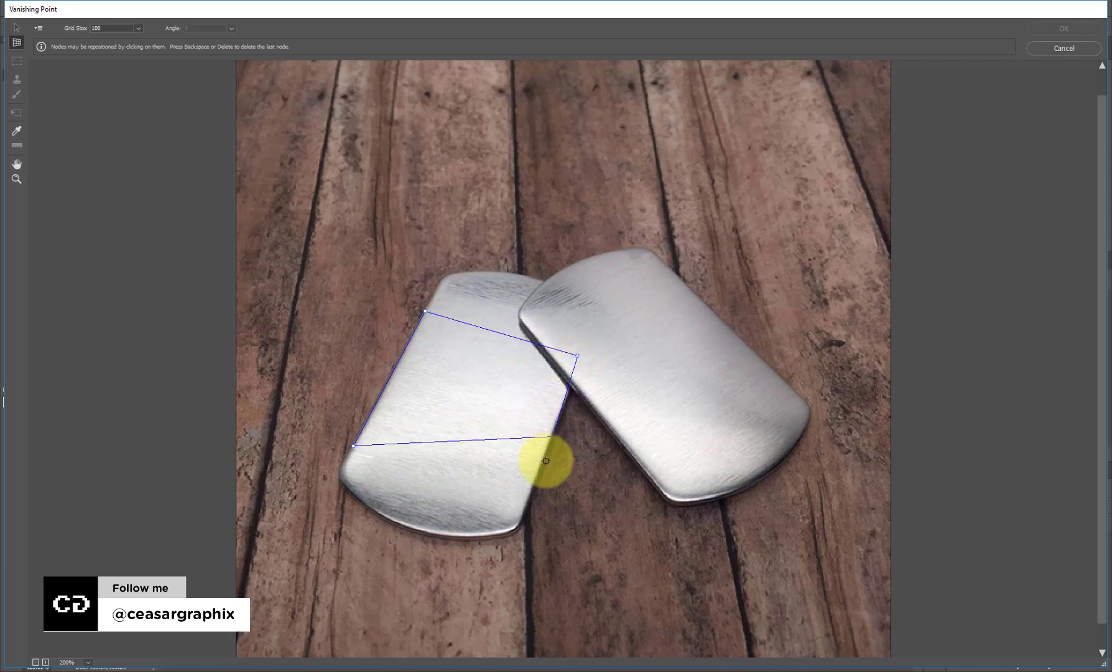
pyautogui.click(528, 504)
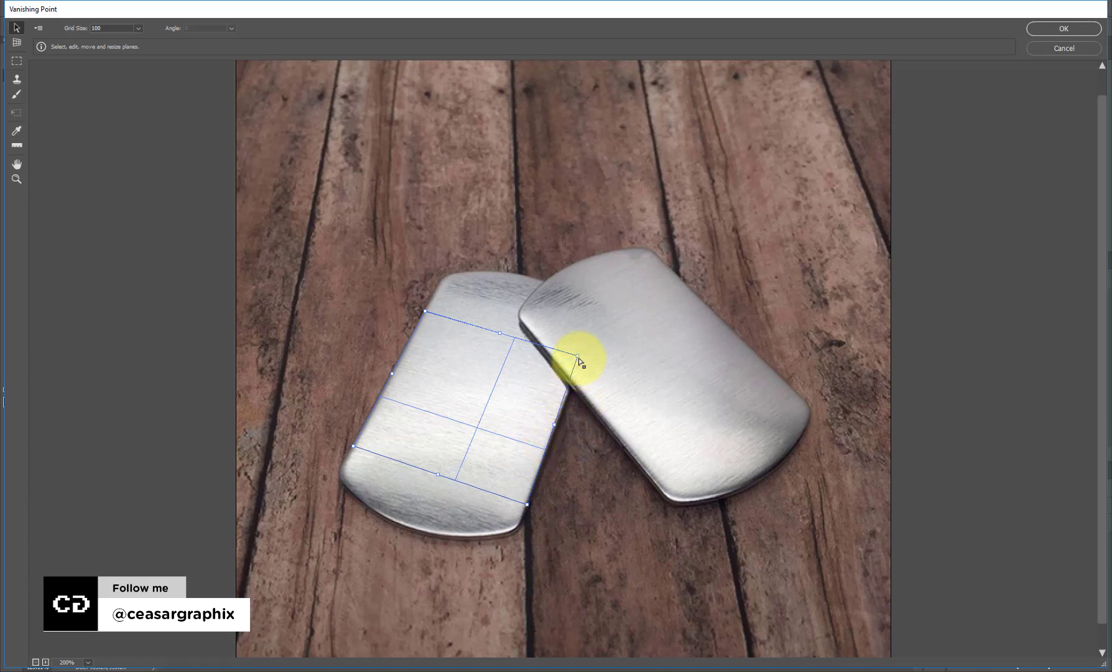
pyautogui.moveTo(578, 357); pyautogui.dragTo(582, 359)
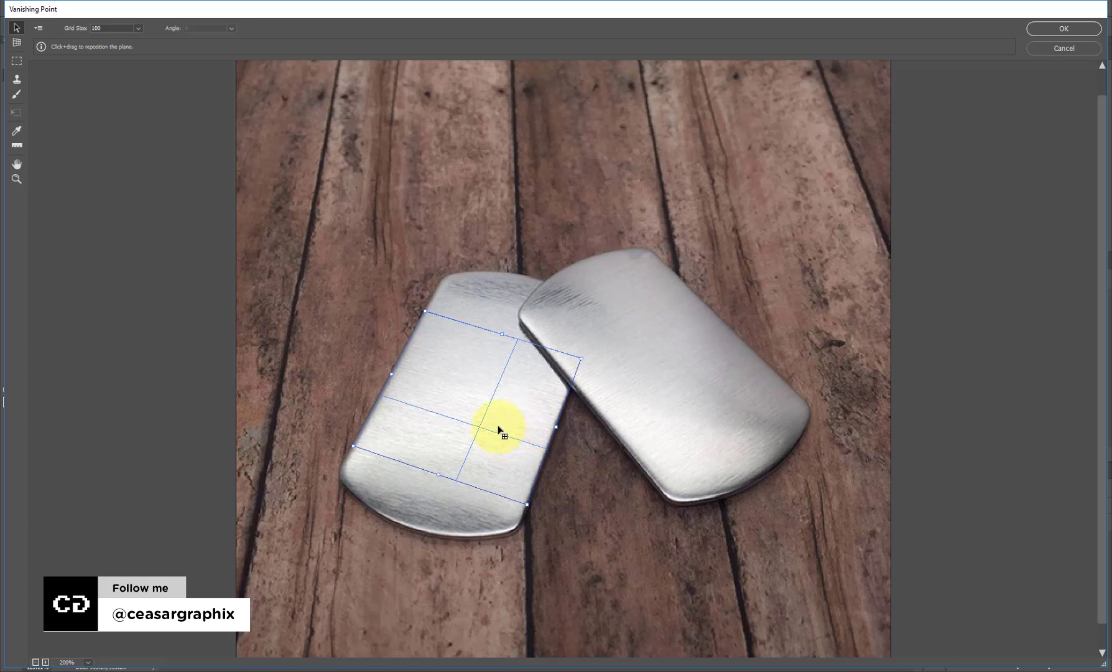
pyautogui.press('alt')
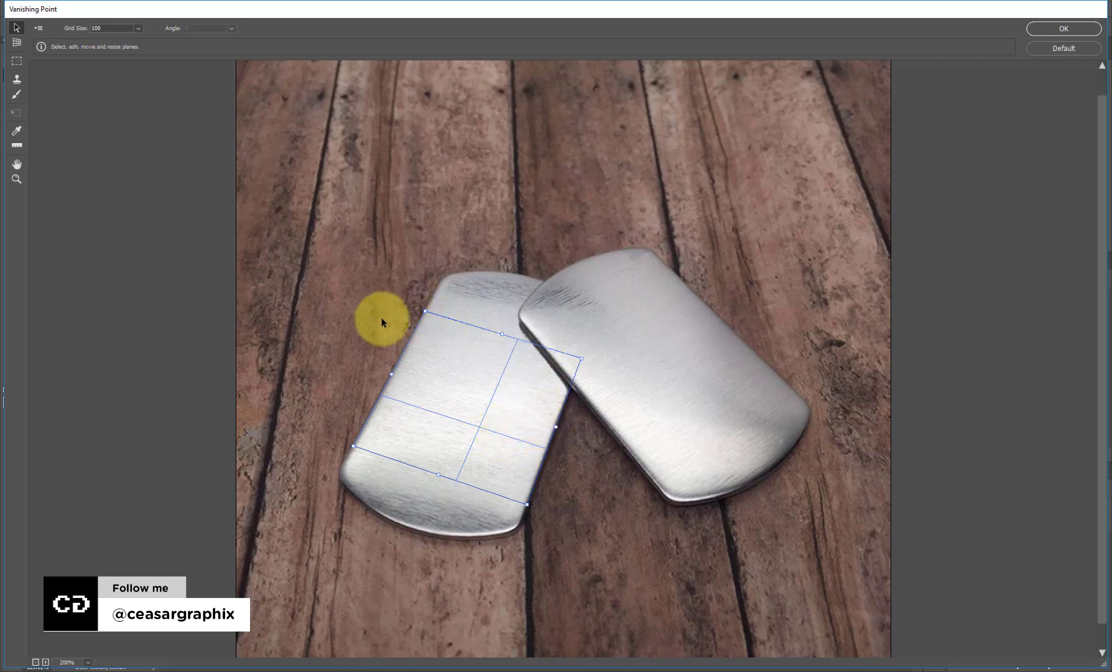
pyautogui.hotkey('ctrl', 'v')
# Move the heart into the plane, scale it down onto the left tag's centre, and apply the filter.
pyautogui.moveTo(320, 144); pyautogui.dragTo(476, 443)
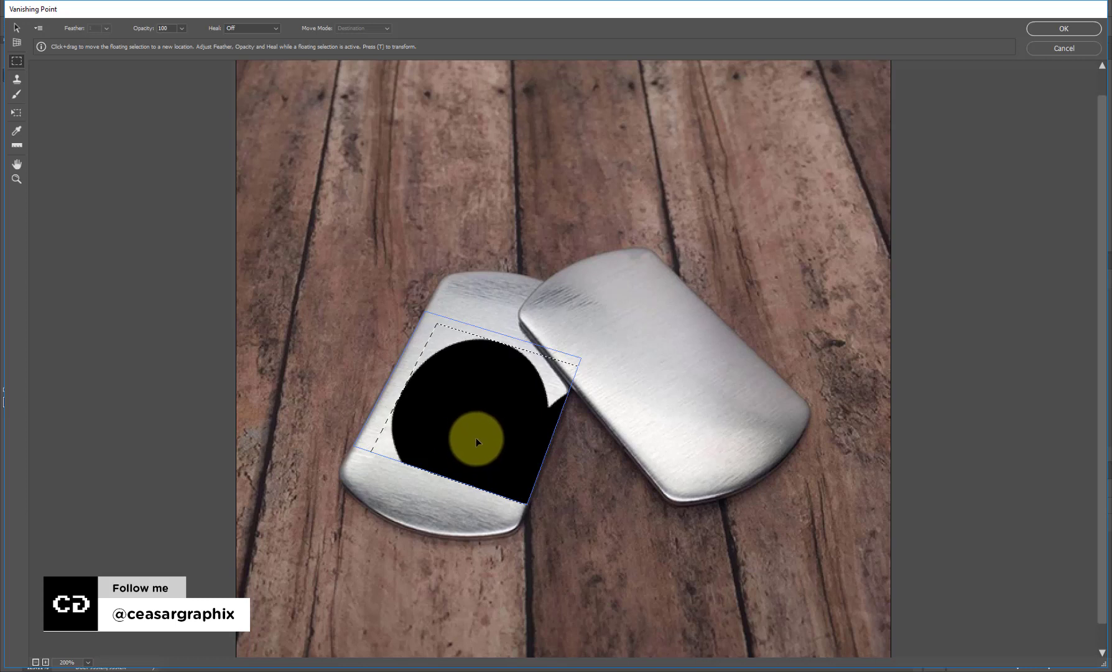
pyautogui.click(496, 426)
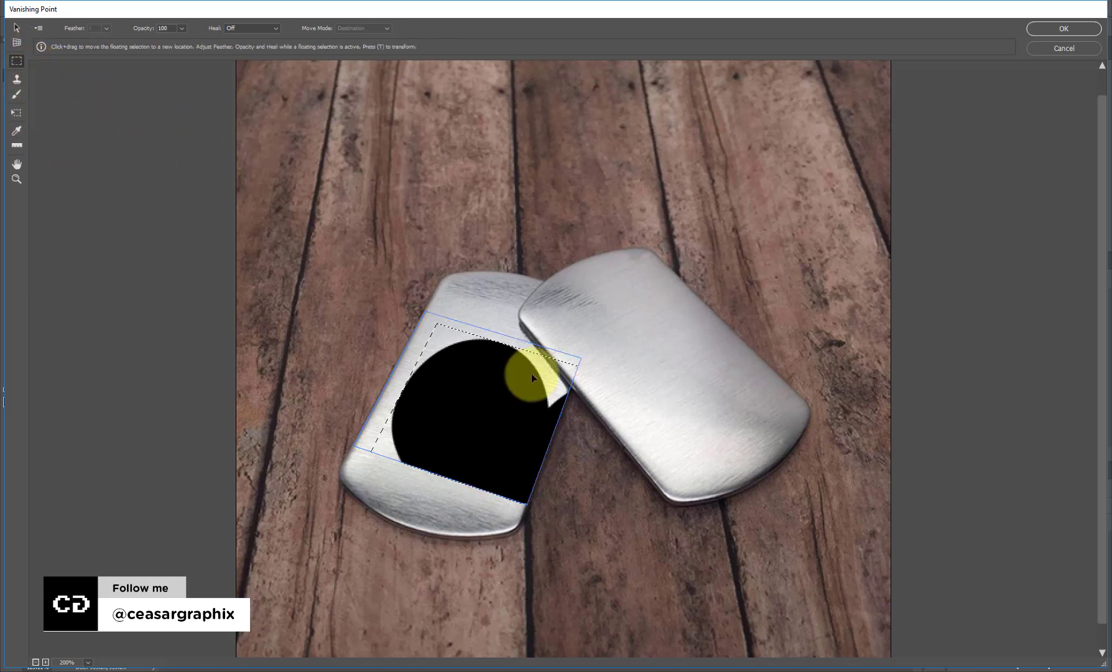
pyautogui.moveTo(479, 402); pyautogui.dragTo(511, 352)
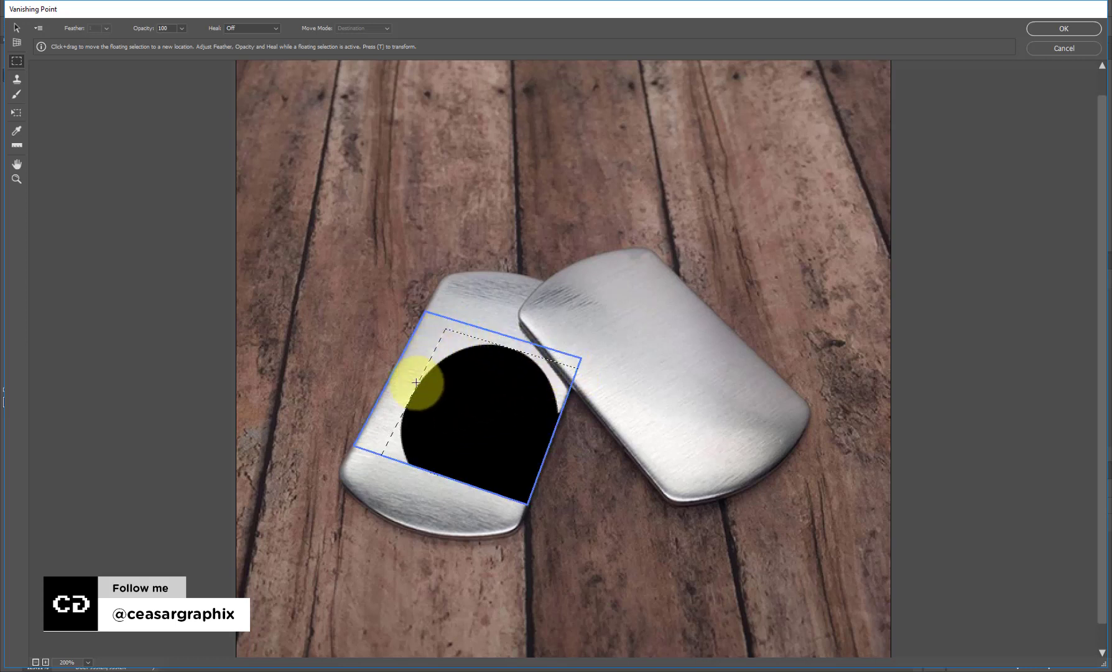
pyautogui.moveTo(492, 404); pyautogui.dragTo(499, 412)
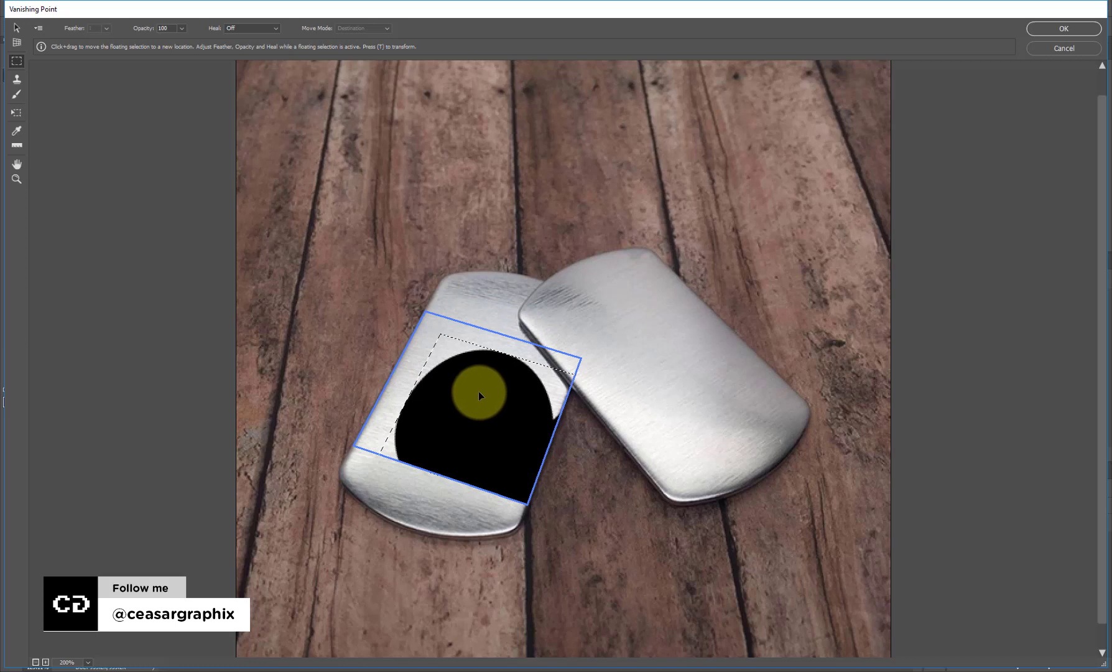
pyautogui.click(17, 114)
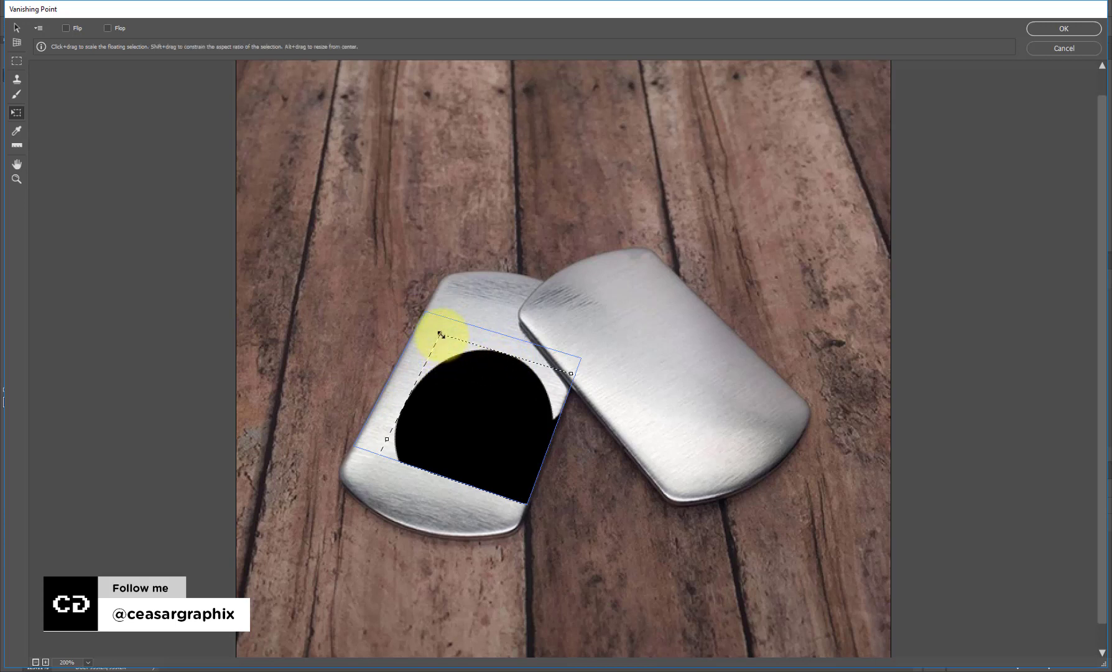
pyautogui.moveTo(440, 334); pyautogui.dragTo(460, 364)
pyautogui.moveTo(499, 416); pyautogui.dragTo(492, 397)
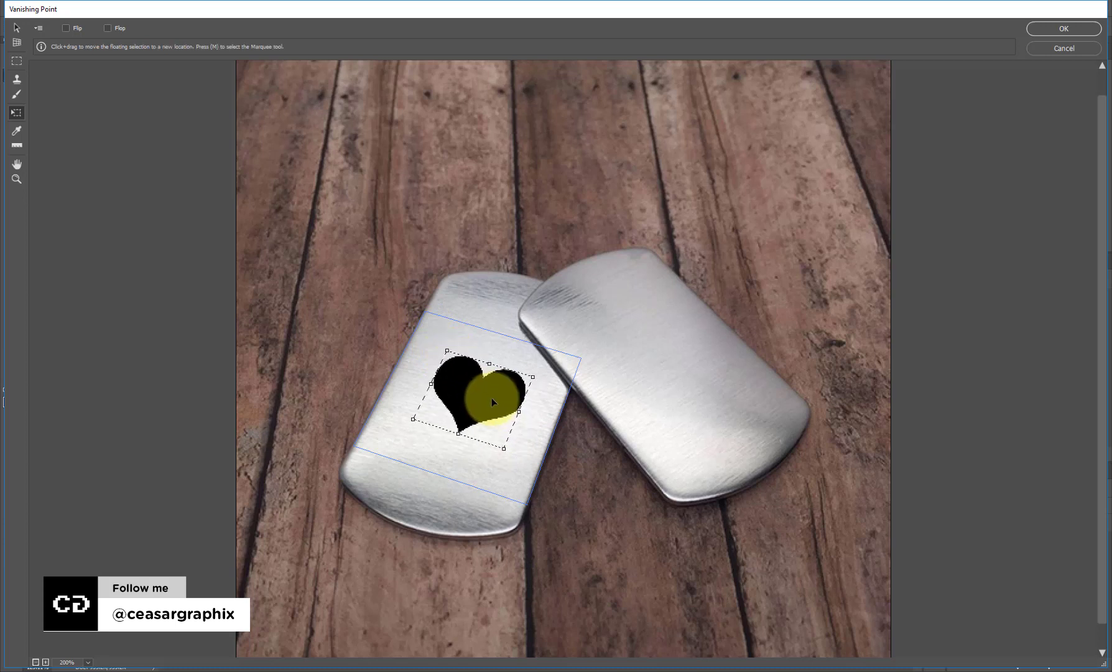
pyautogui.click(1075, 27)
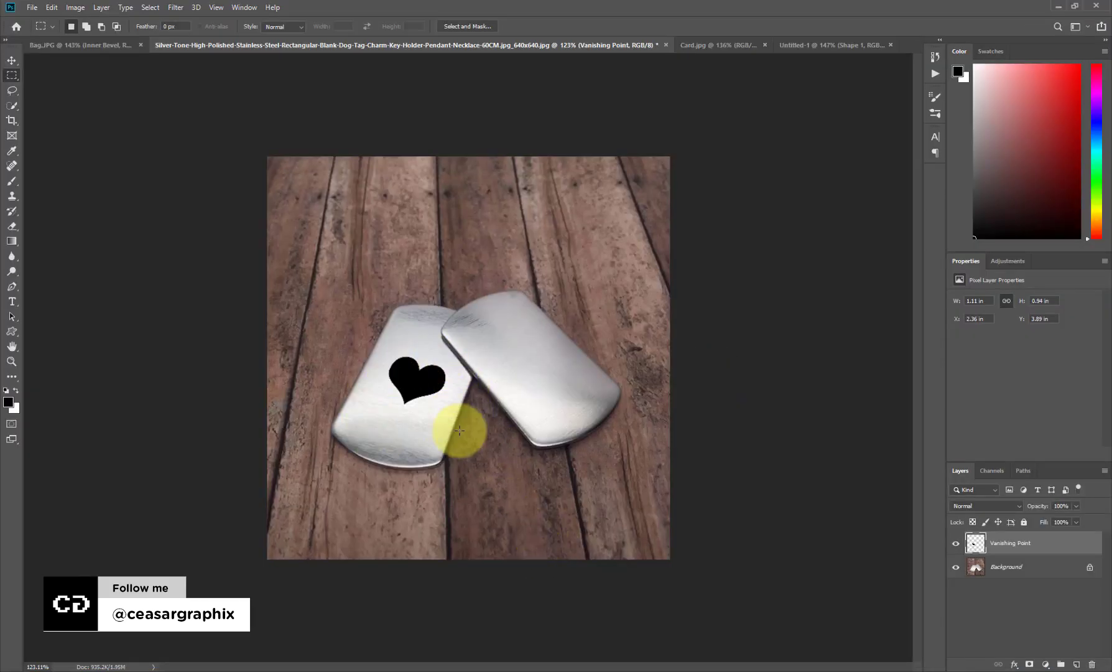
# Cut the marqueed CG logo from Untitled-1's CG_Logo layer, then return to the dog-tag photo.
pyautogui.click(819, 44)
pyautogui.click(1023, 541)
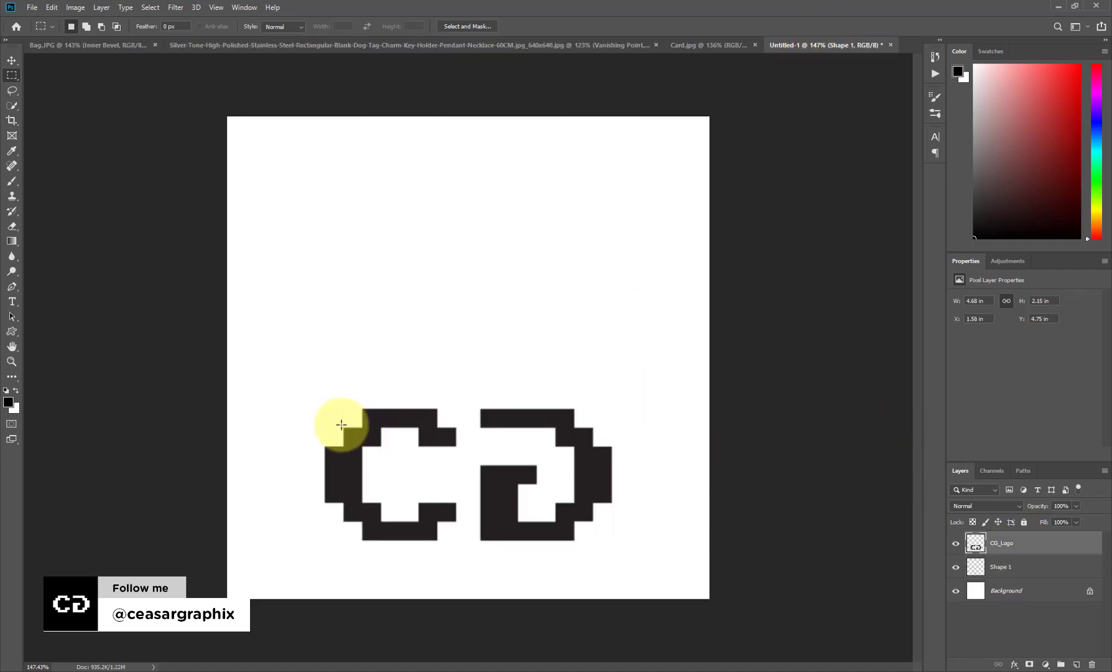
pyautogui.moveTo(297, 368); pyautogui.dragTo(644, 568)
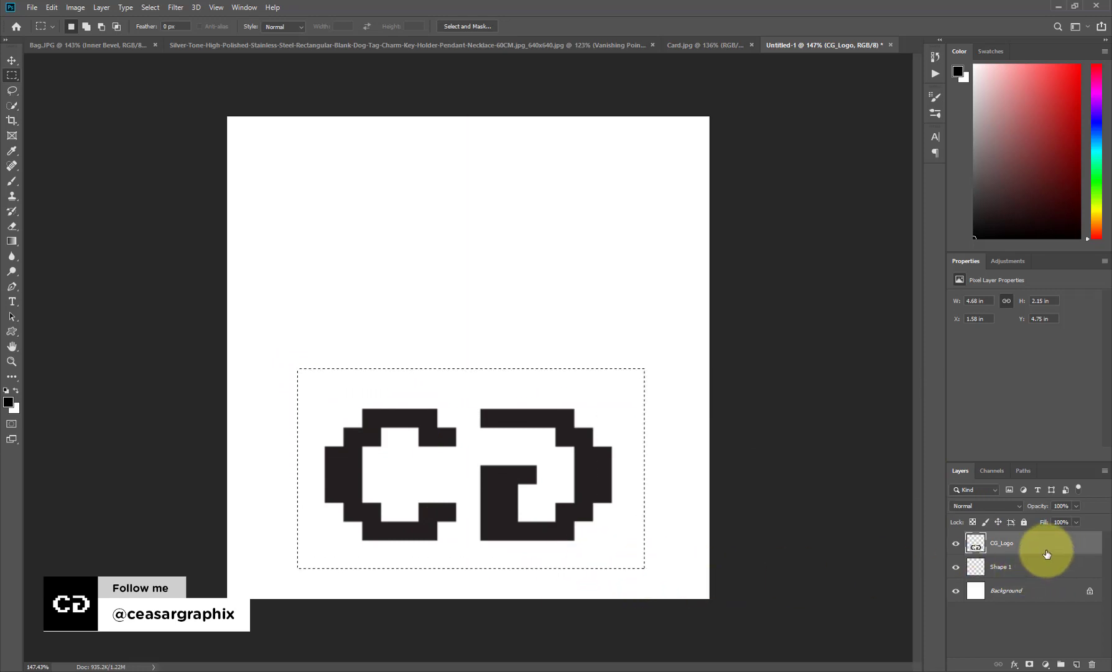
pyautogui.hotkey('ctrl', 'x')
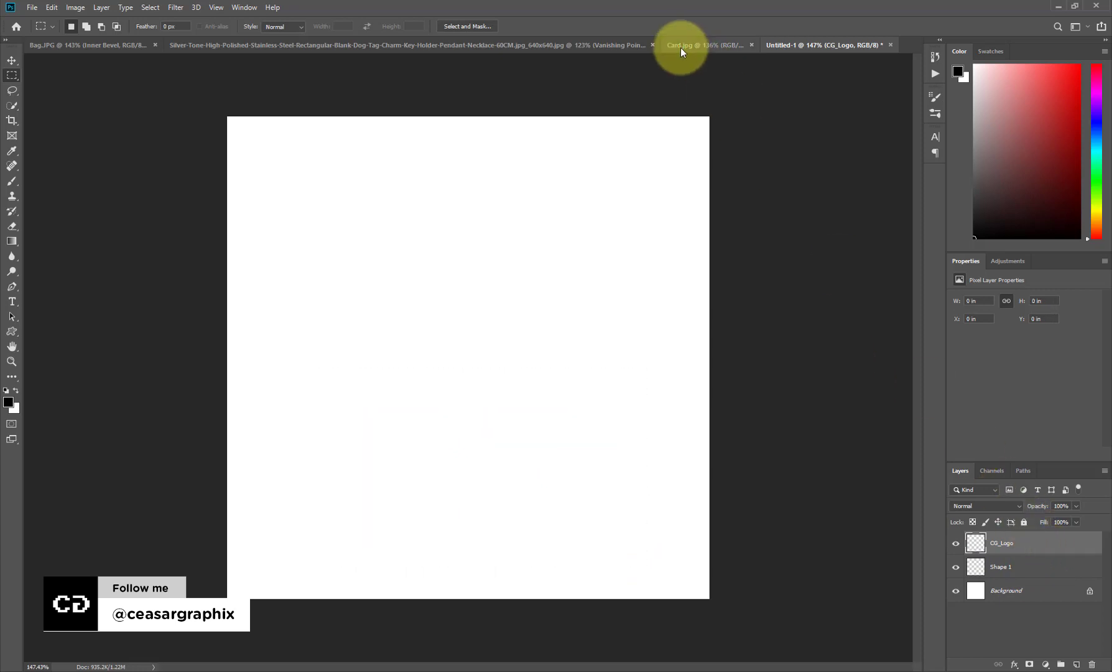
pyautogui.click(282, 46)
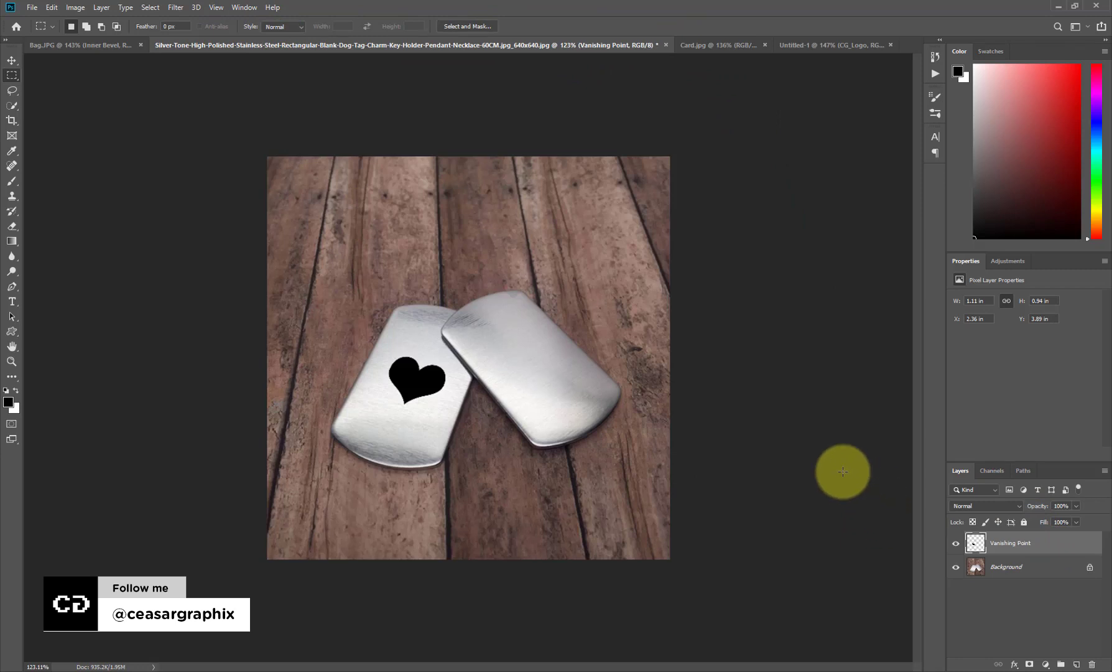
pyautogui.click(172, 8)
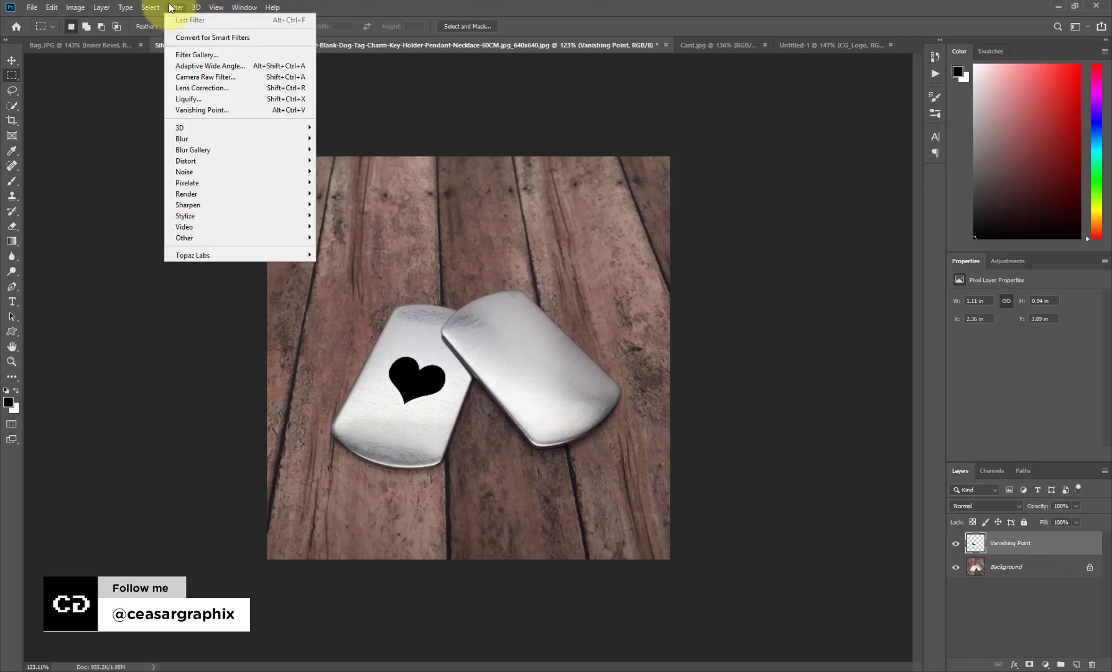
# Open the Vanishing Point filter on the dog-tag photo, zoomed in on the tags.
pyautogui.click(208, 110)
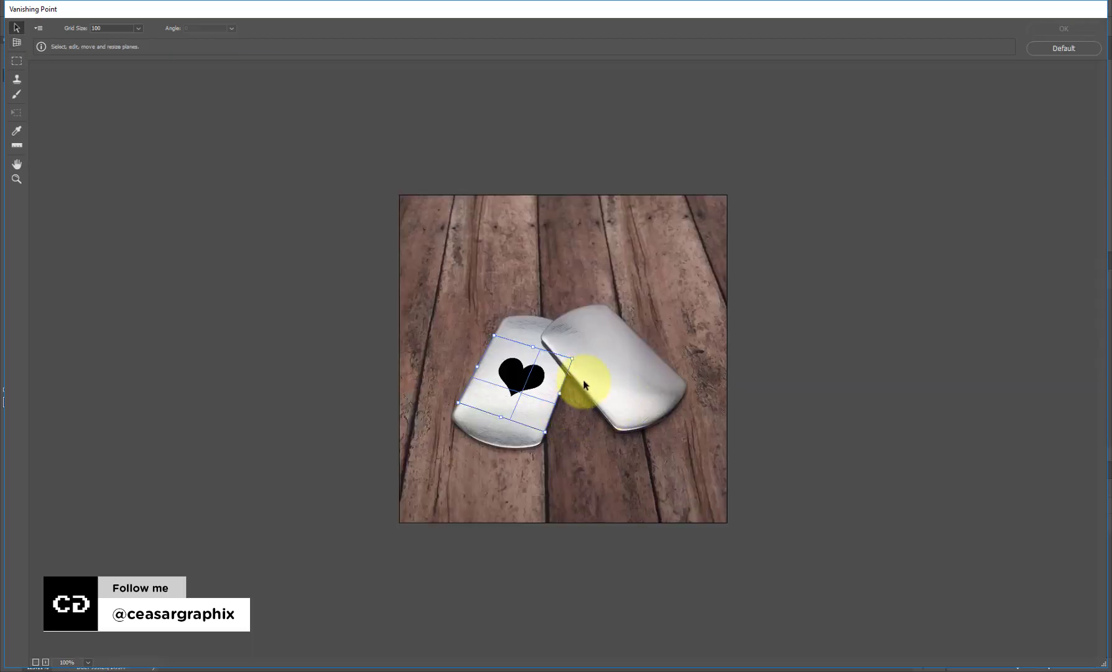
pyautogui.hotkey('ctrl', '+')
pyautogui.hotkey('ctrl', '+')
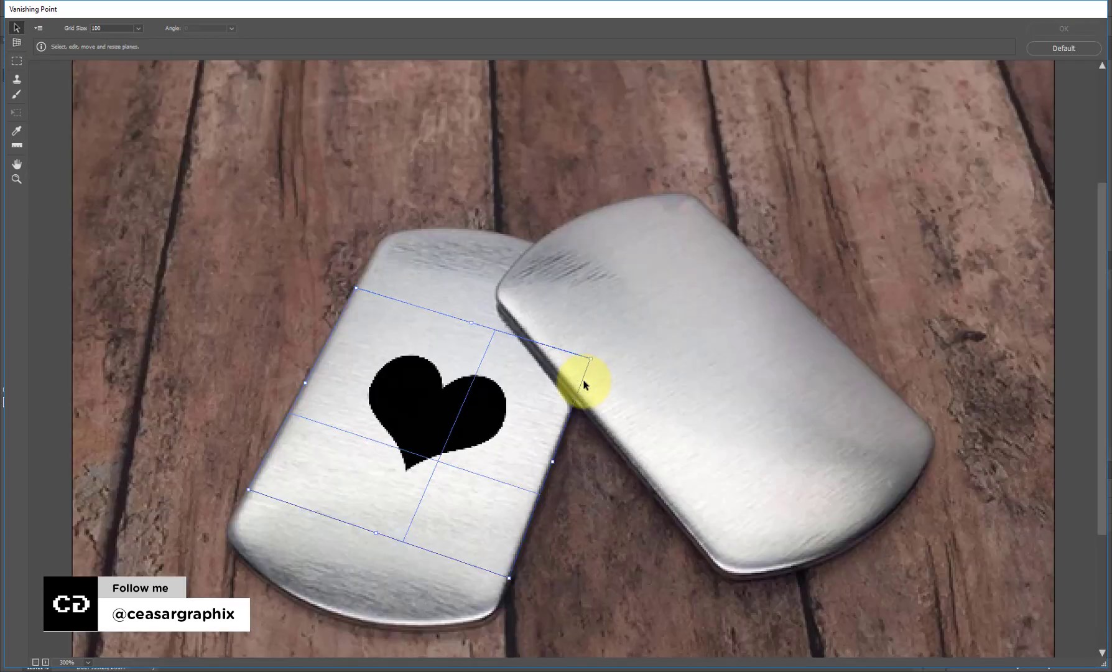
pyautogui.press('h')
pyautogui.scroll(-3, 442, 251)
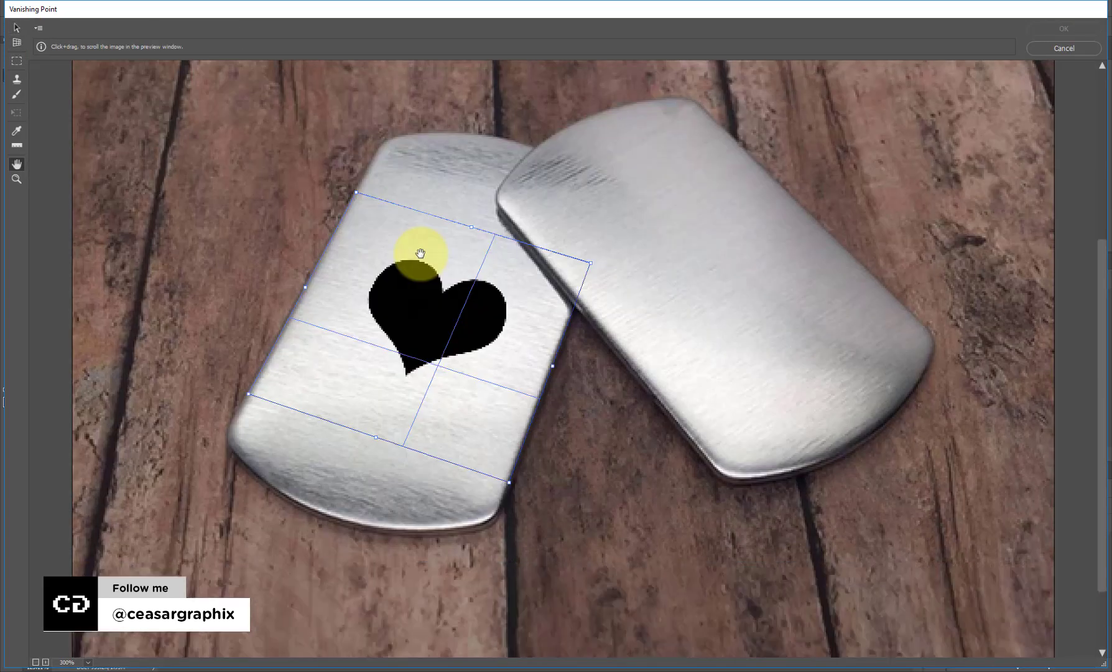
# Draw a four-corner perspective plane over the right dog tag and paste in the CG logo.
pyautogui.click(18, 42)
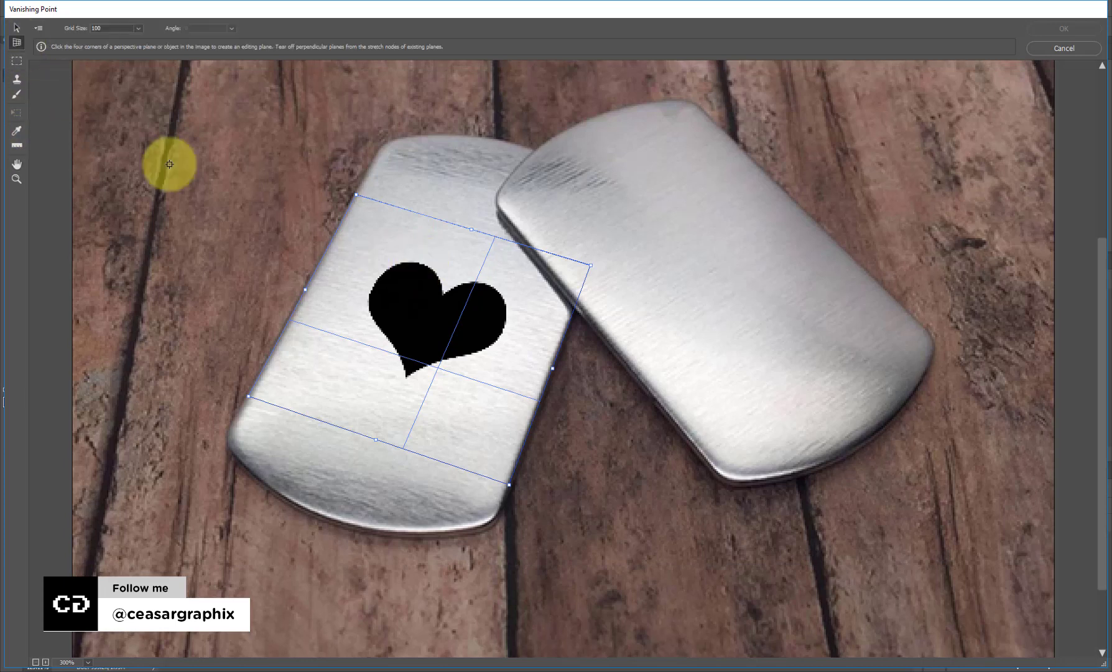
pyautogui.click(519, 231)
pyautogui.click(713, 464)
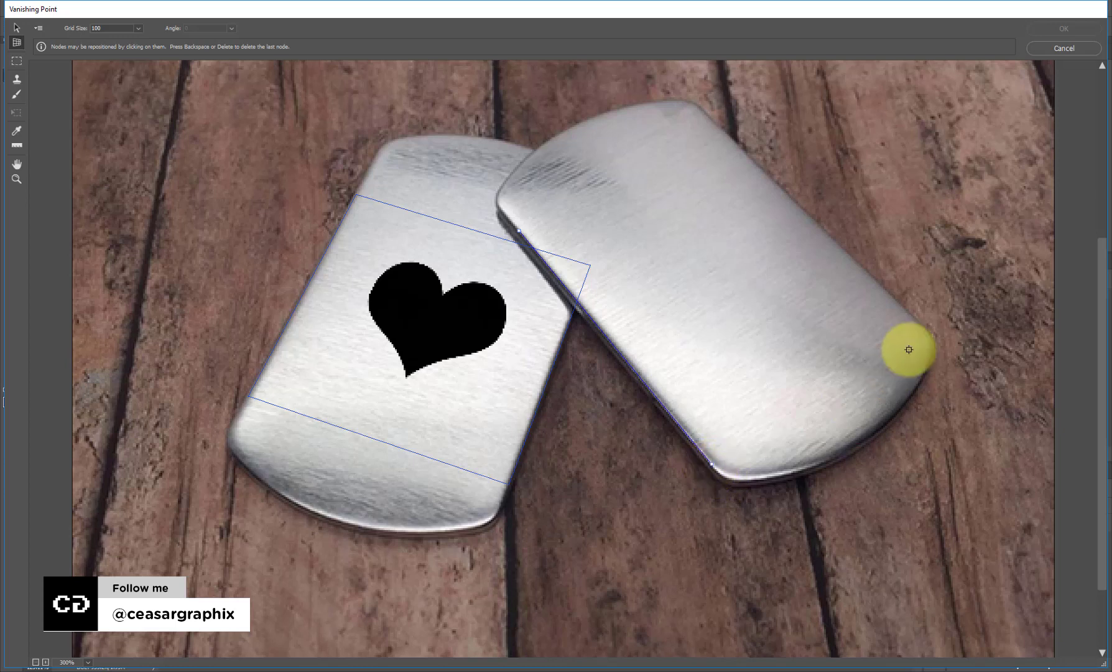
pyautogui.click(918, 322)
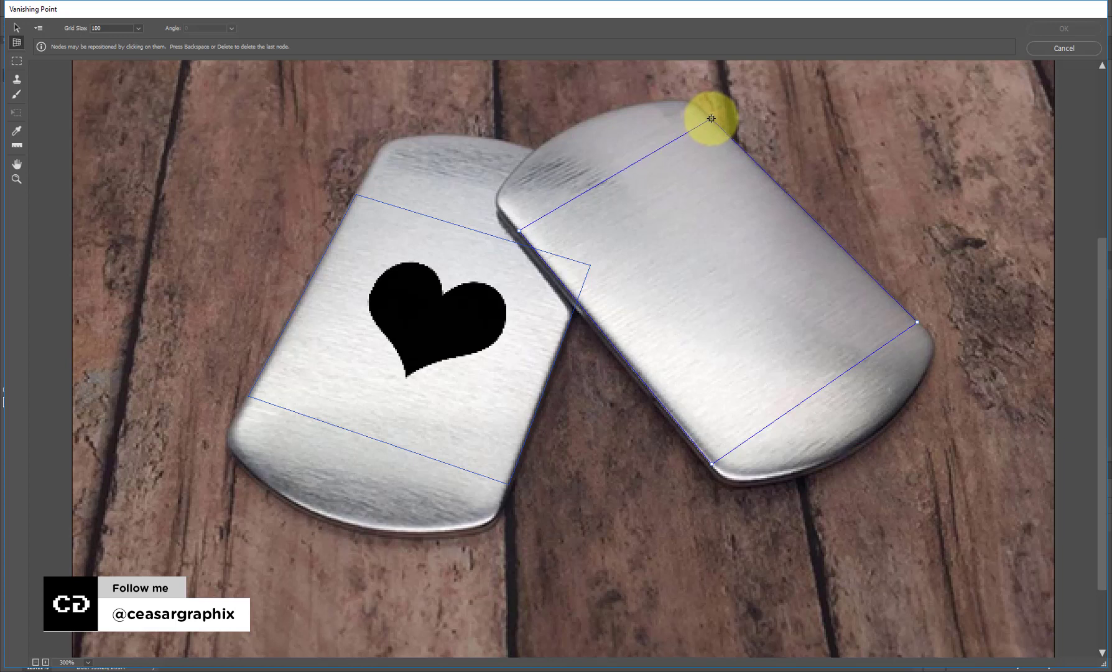
pyautogui.click(712, 118)
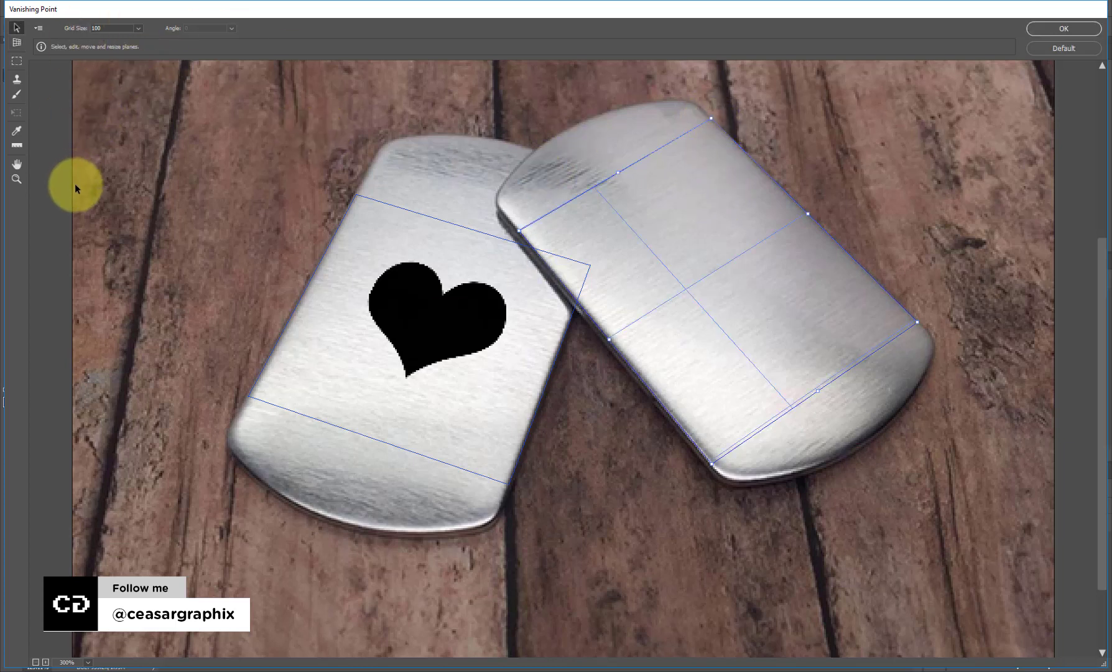
pyautogui.hotkey('ctrl', 'd')
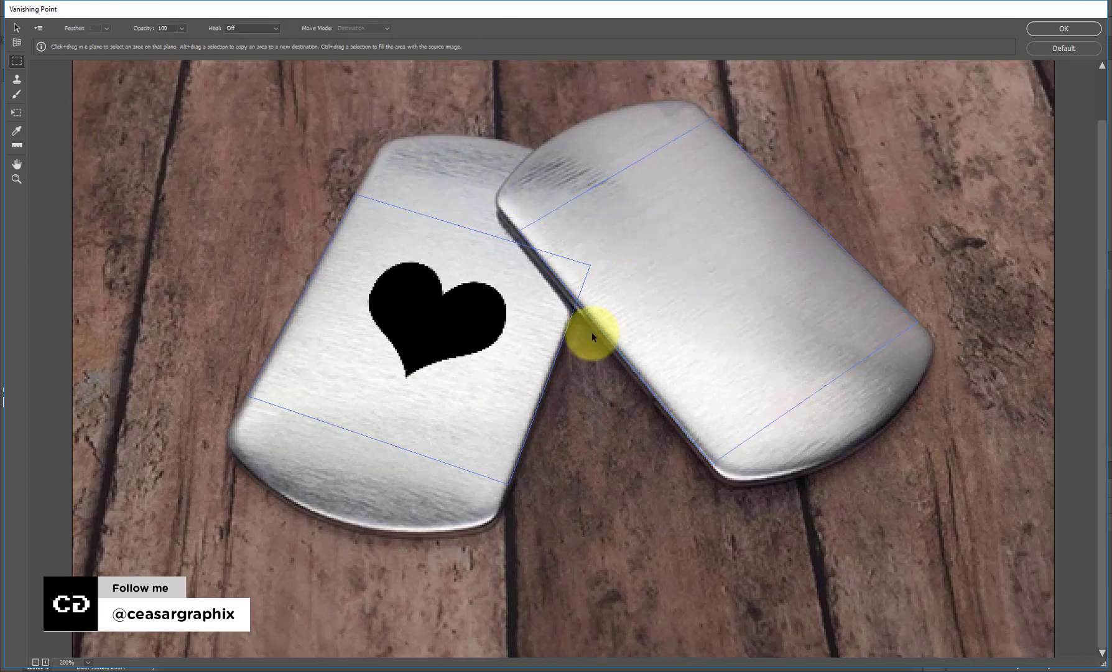
pyautogui.hotkey('ctrl', '-')
pyautogui.hotkey('ctrl', '-')
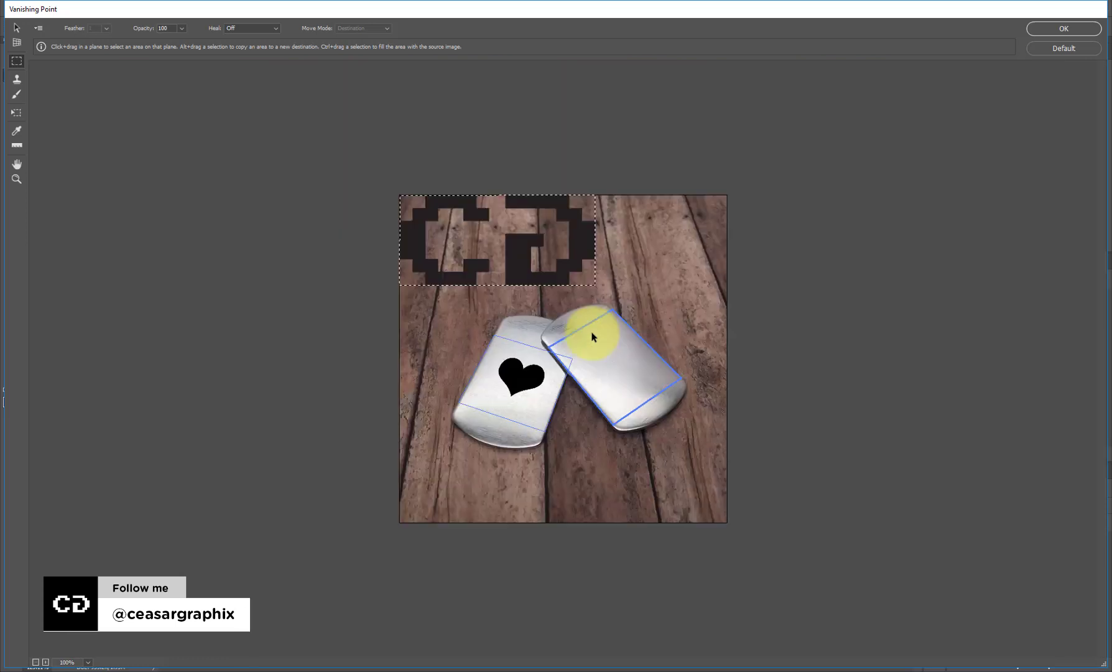
# Drag the pasted logo onto the right tag's plane, shrink it to fit, and apply the filter.
pyautogui.moveTo(464, 248); pyautogui.dragTo(596, 375)
pyautogui.press('z')
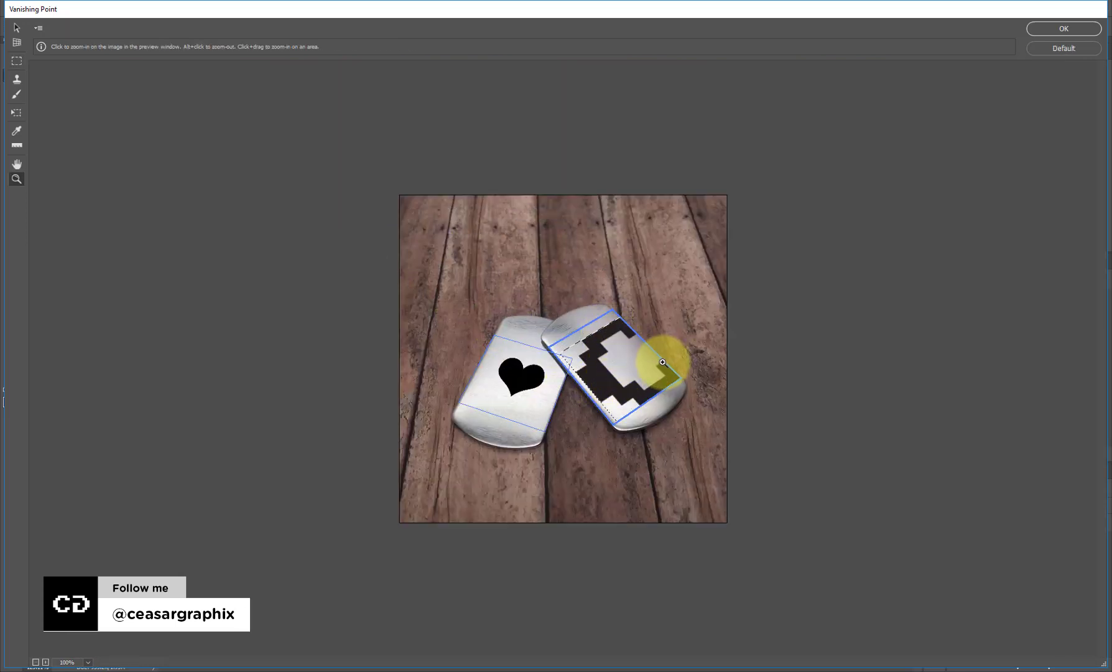
pyautogui.click(443, 411)
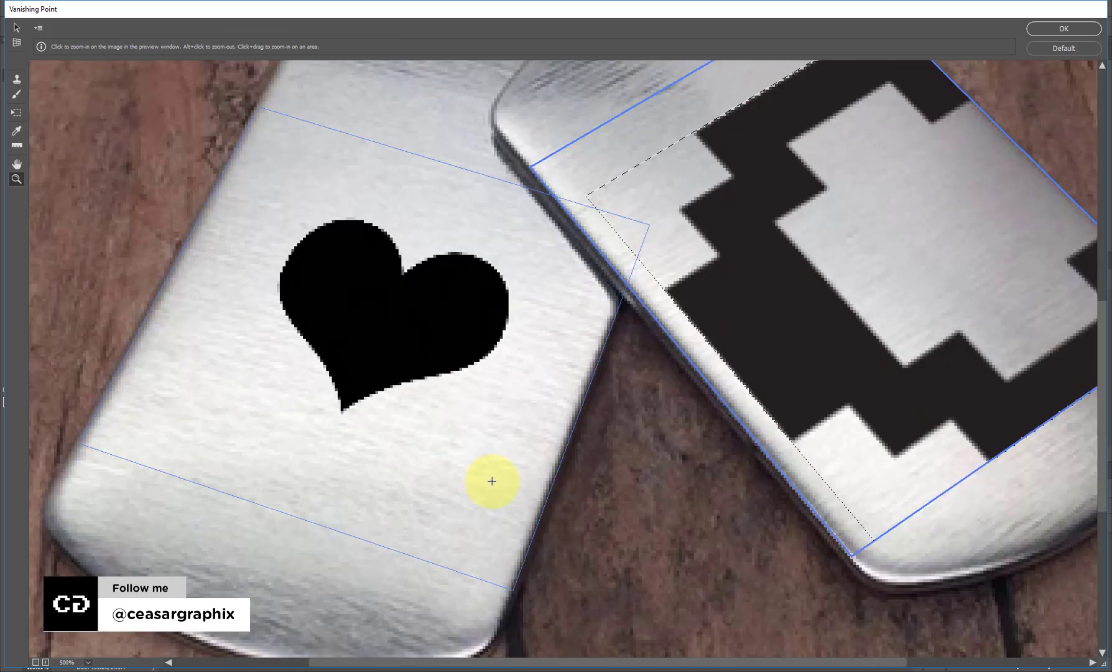
pyautogui.press('m')
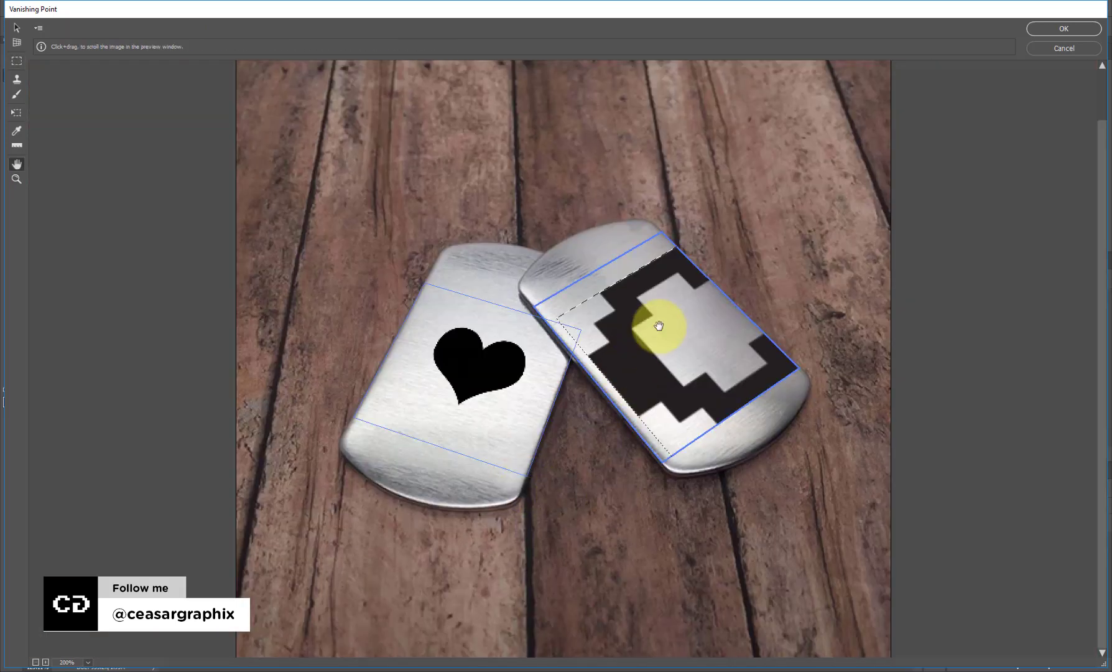
pyautogui.scroll(2, 606, 368)
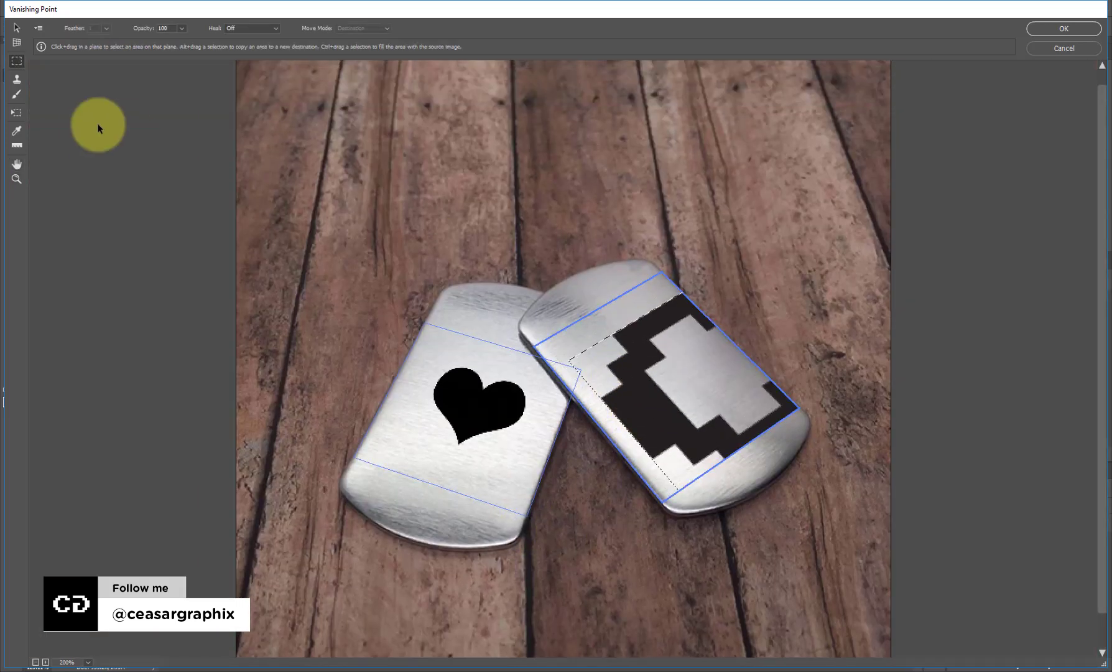
pyautogui.click(16, 113)
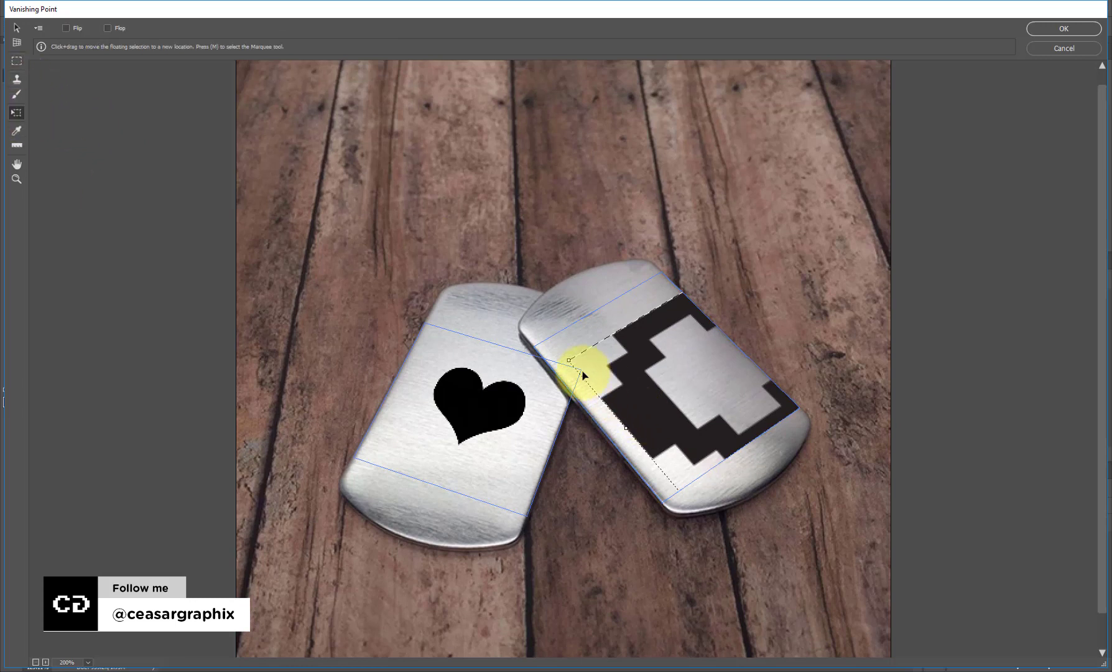
pyautogui.moveTo(569, 360); pyautogui.dragTo(677, 371)
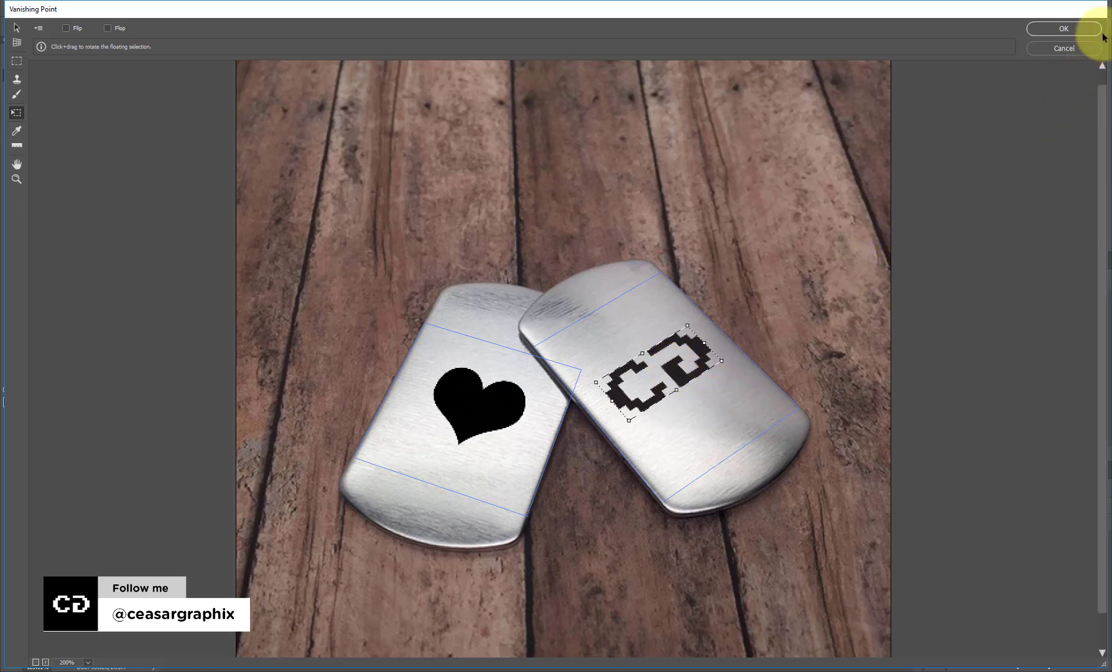
pyautogui.click(1075, 27)
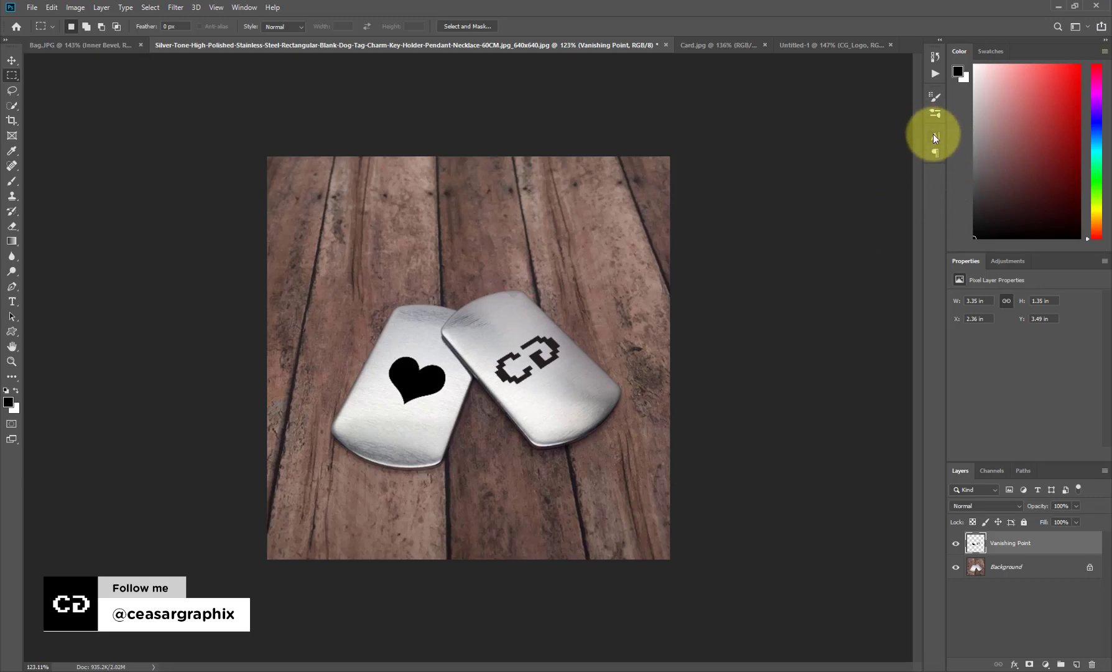
# Play the CG Emboss action from the CG Emboss FX set on the dog-tag photo.
pyautogui.click(936, 74)
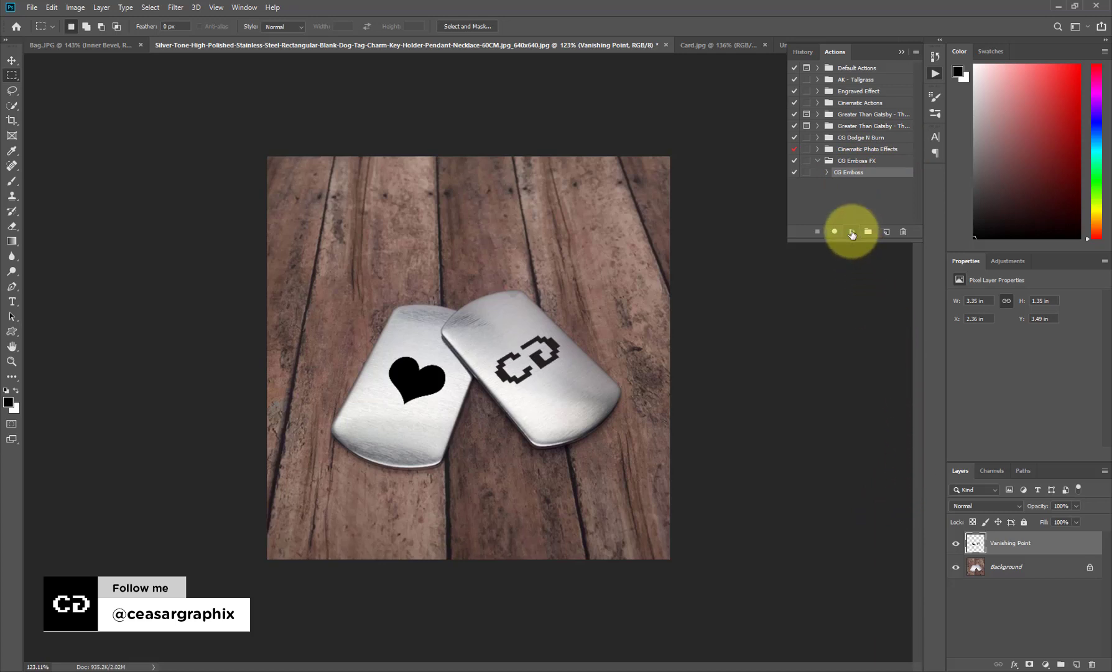
pyautogui.click(852, 234)
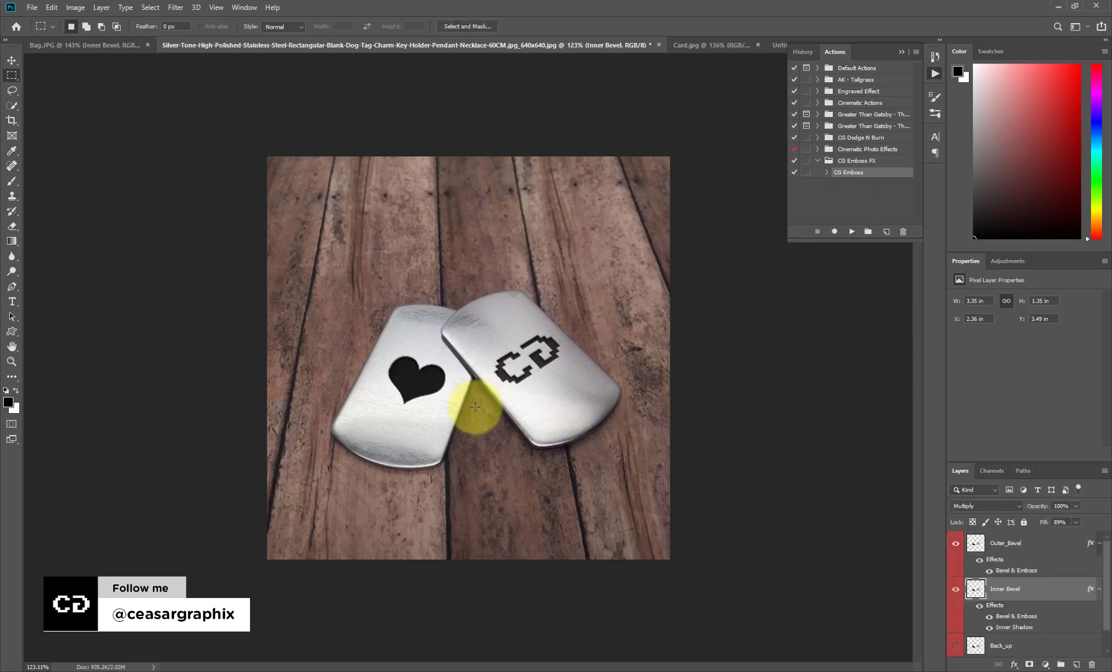
pyautogui.scroll(4, 475, 407)
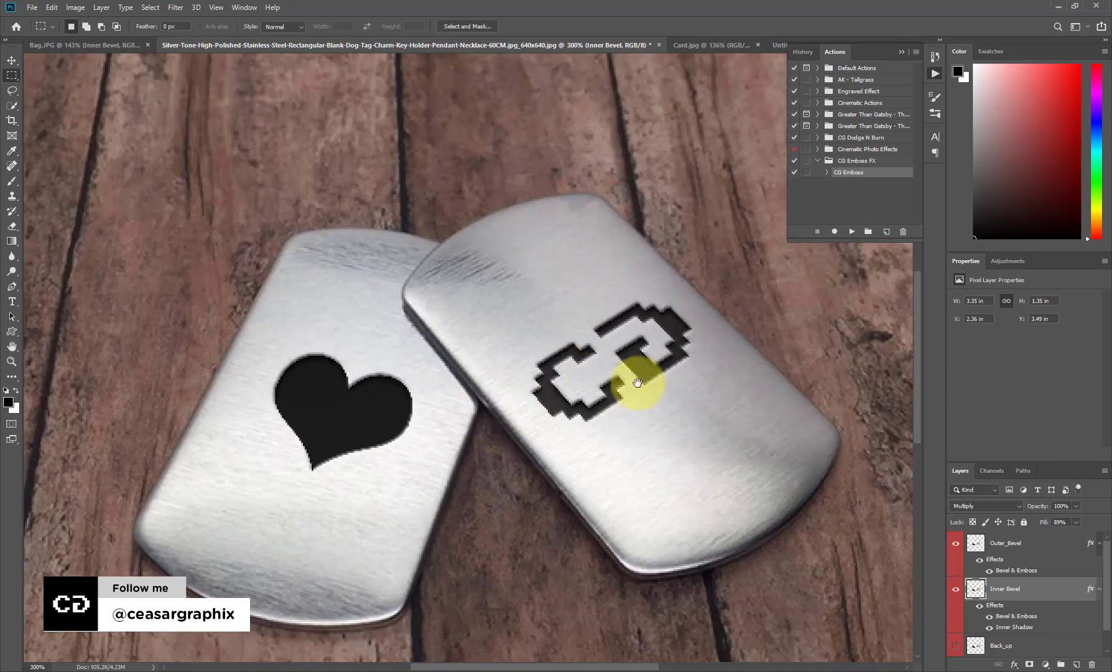
pyautogui.moveTo(641, 377); pyautogui.dragTo(558, 307)
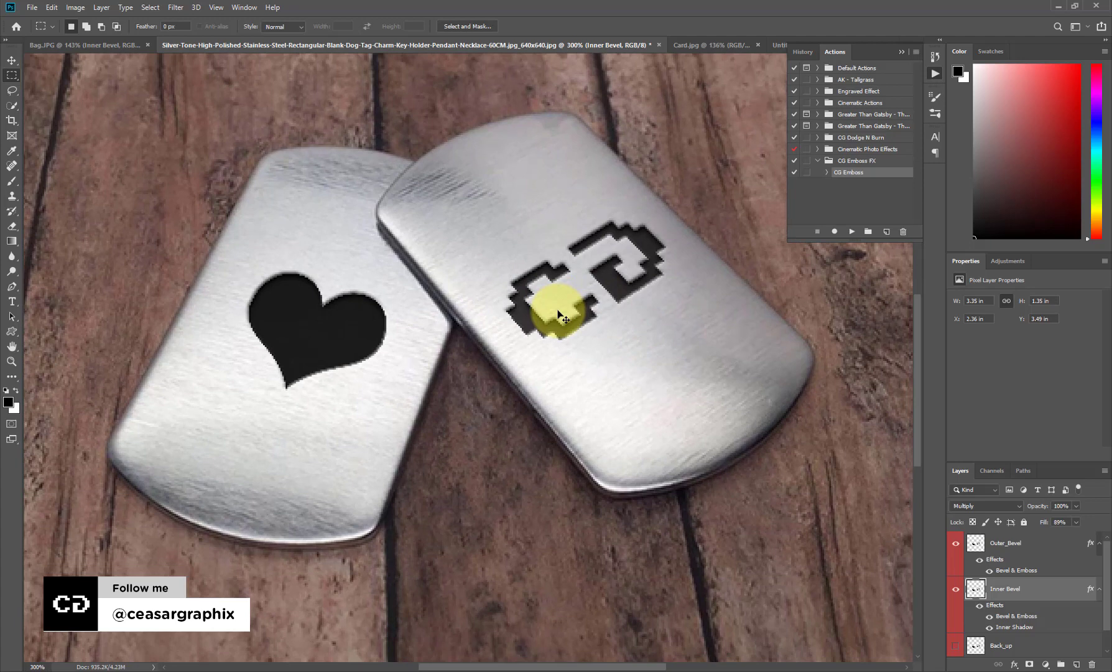
pyautogui.scroll(-2, 558, 313)
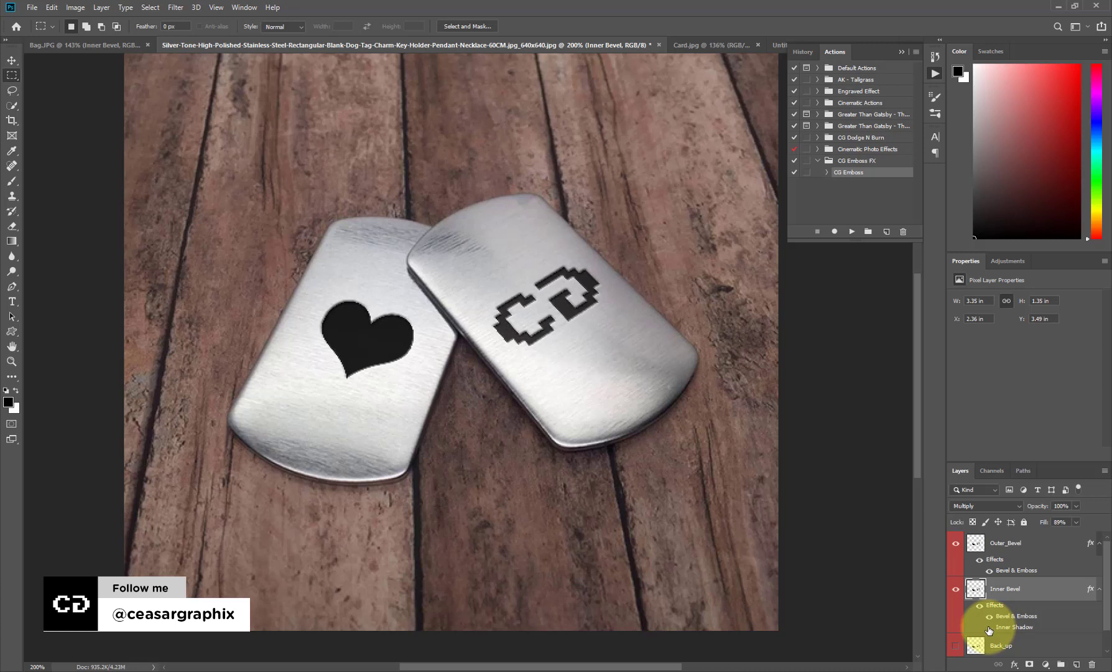
pyautogui.doubleClick(1020, 627)
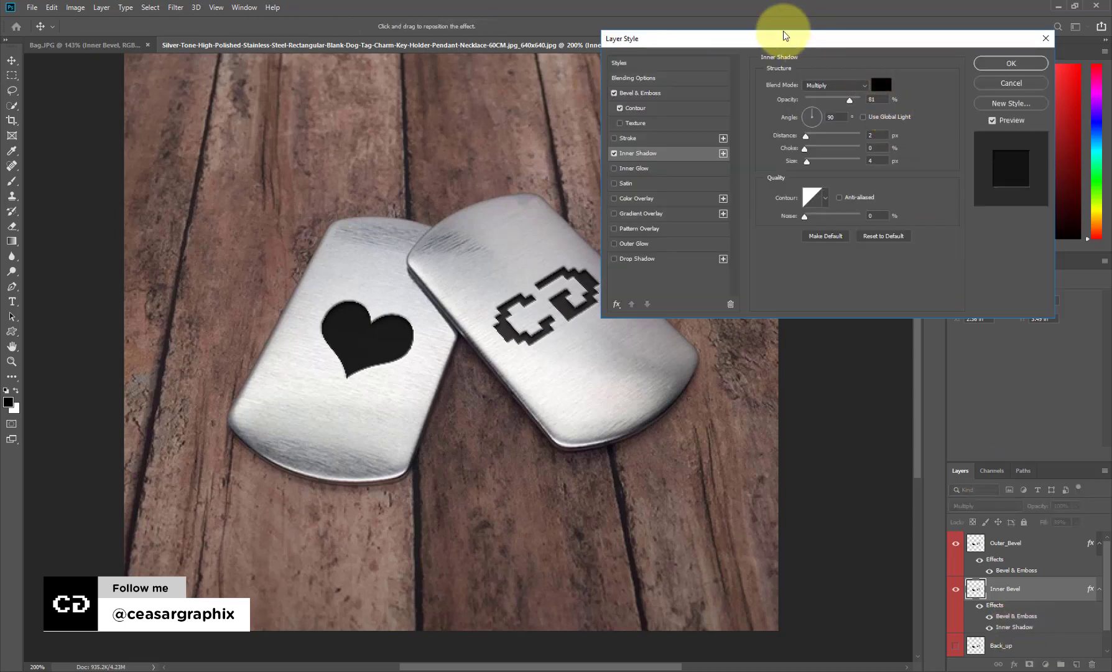
pyautogui.moveTo(785, 36); pyautogui.dragTo(798, 91)
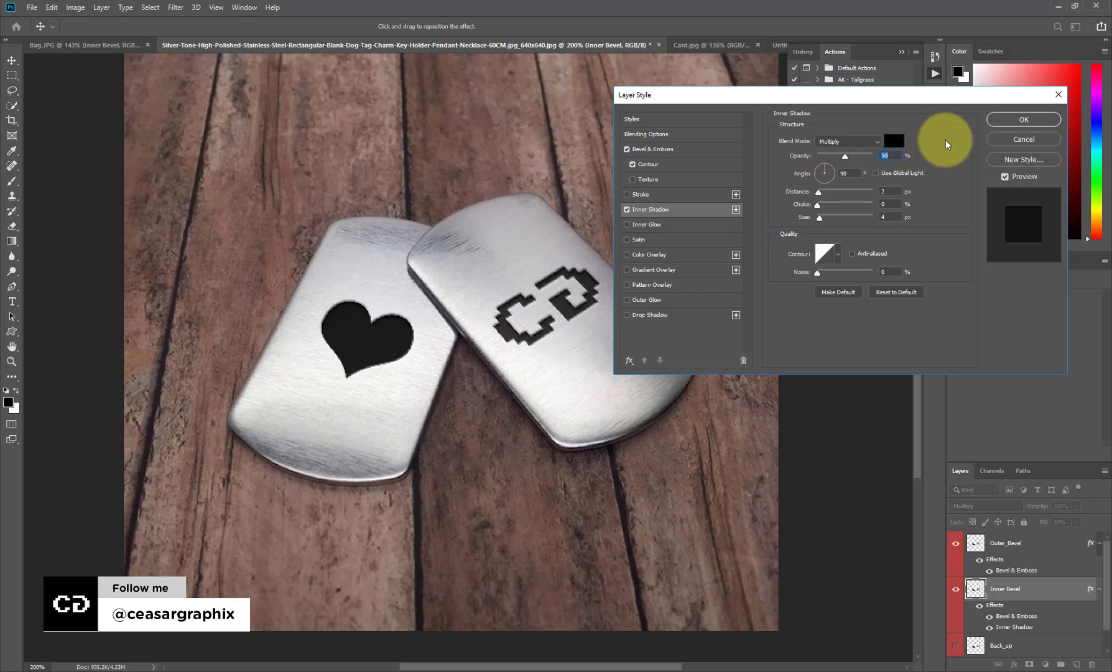
pyautogui.click(1004, 120)
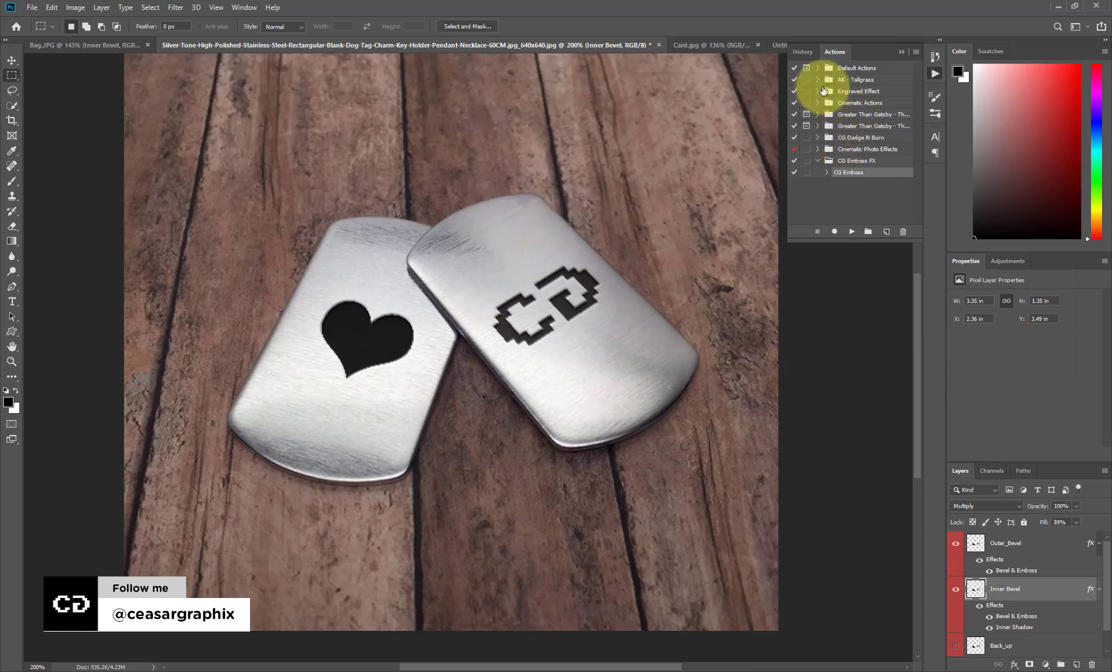
# On Card.jpg, add a new layer above Background and rename it Vanishing.
pyautogui.click(704, 46)
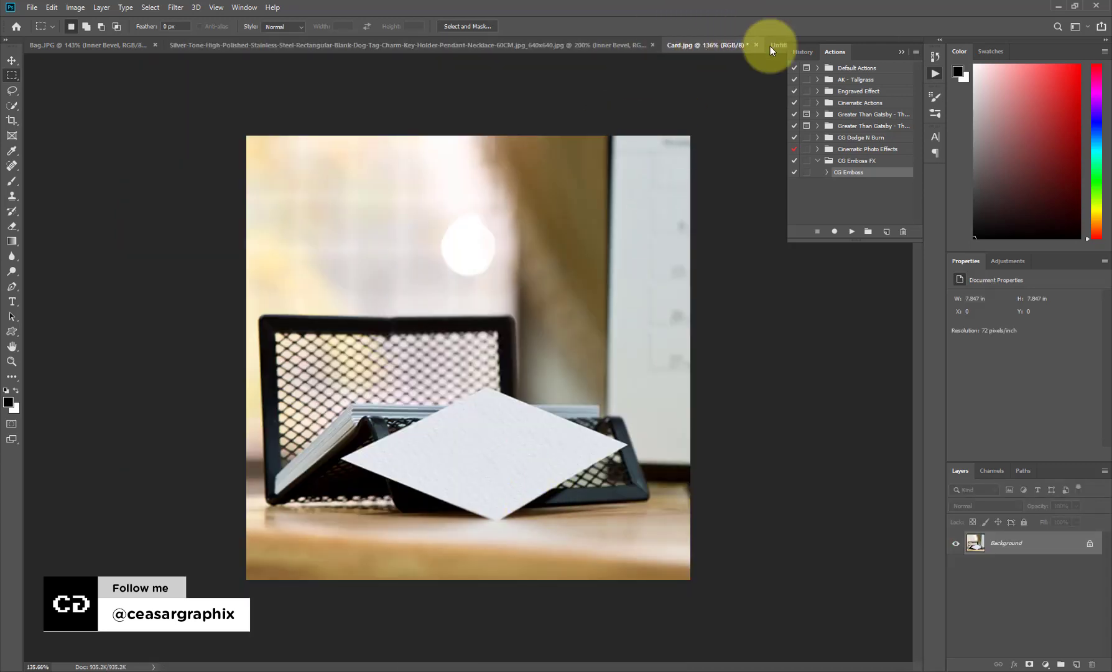
pyautogui.click(174, 8)
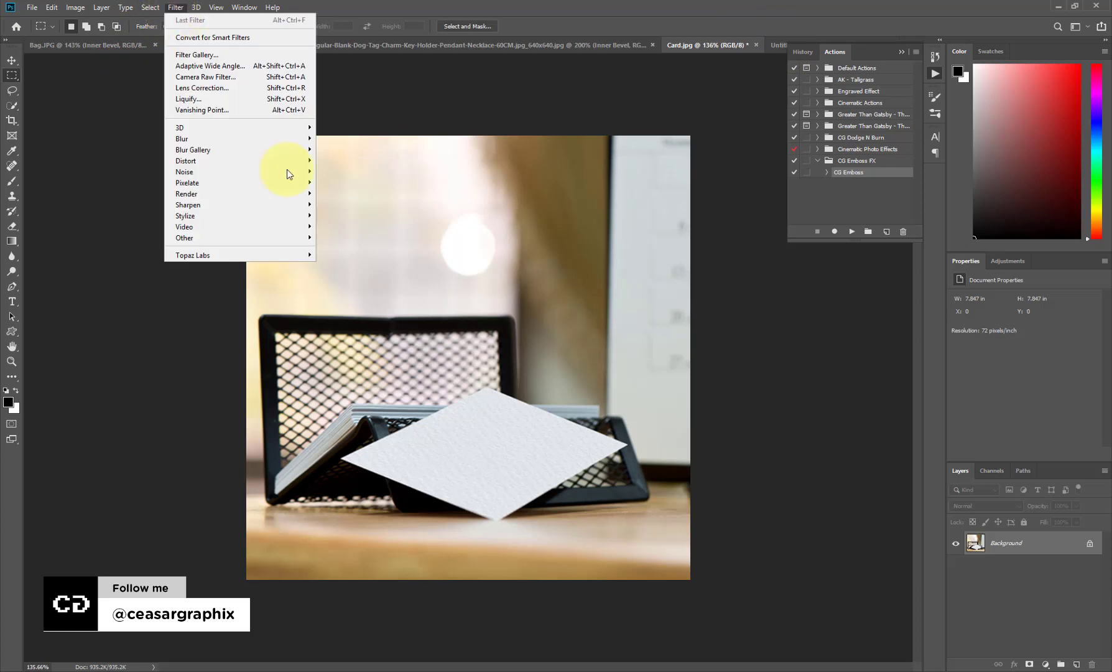
pyautogui.click(990, 581)
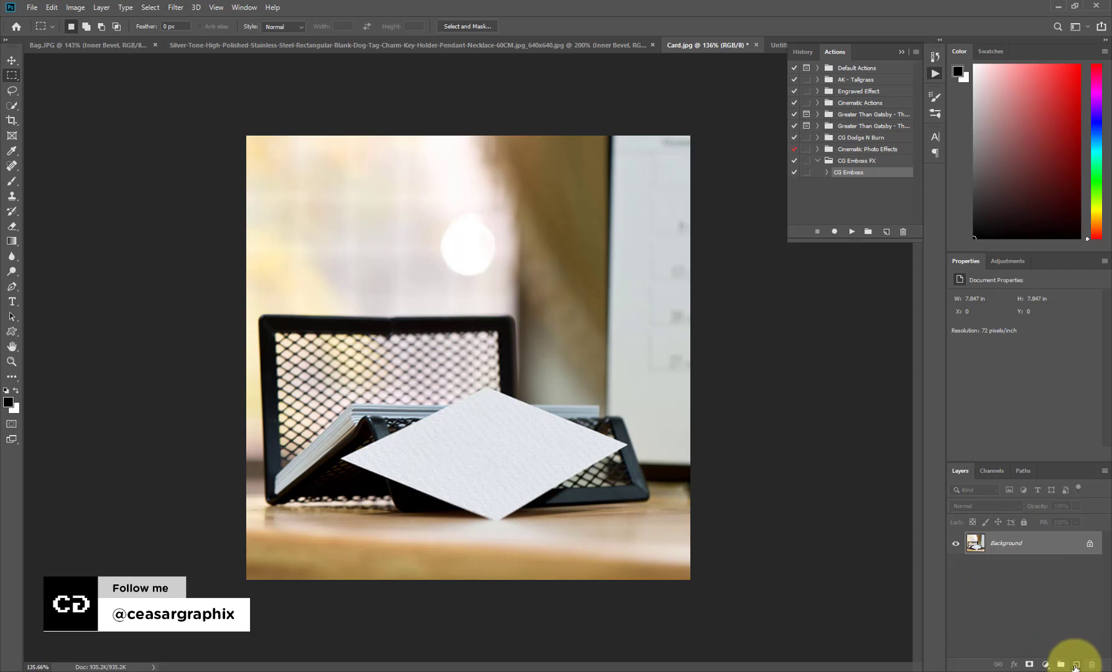
pyautogui.click(1077, 664)
pyautogui.click(1000, 543)
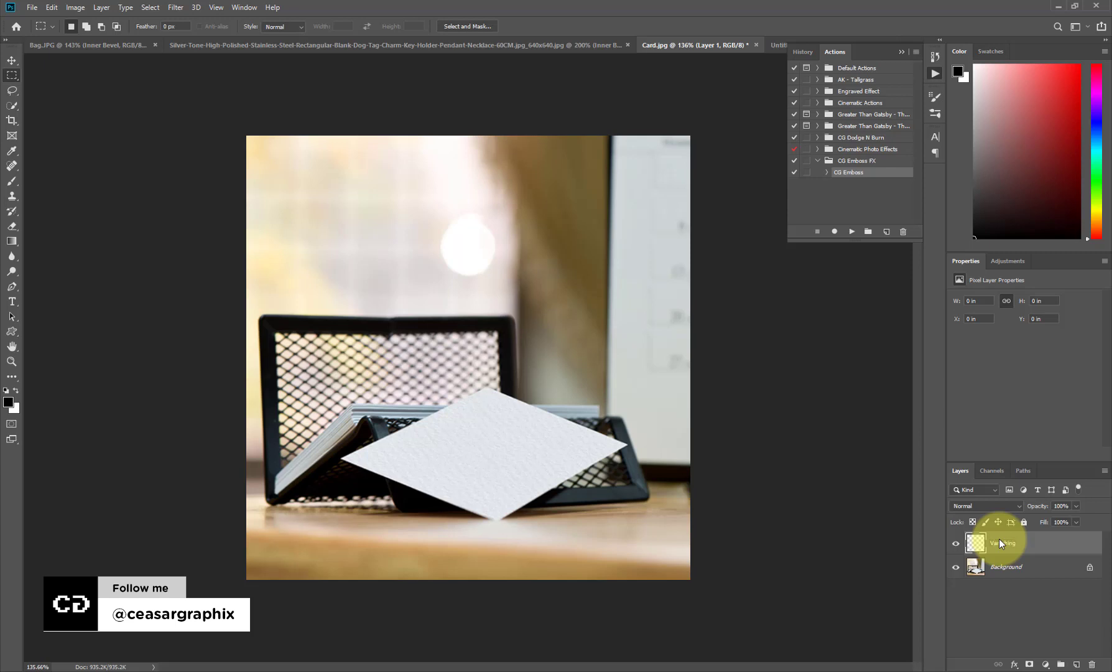
pyautogui.click(176, 7)
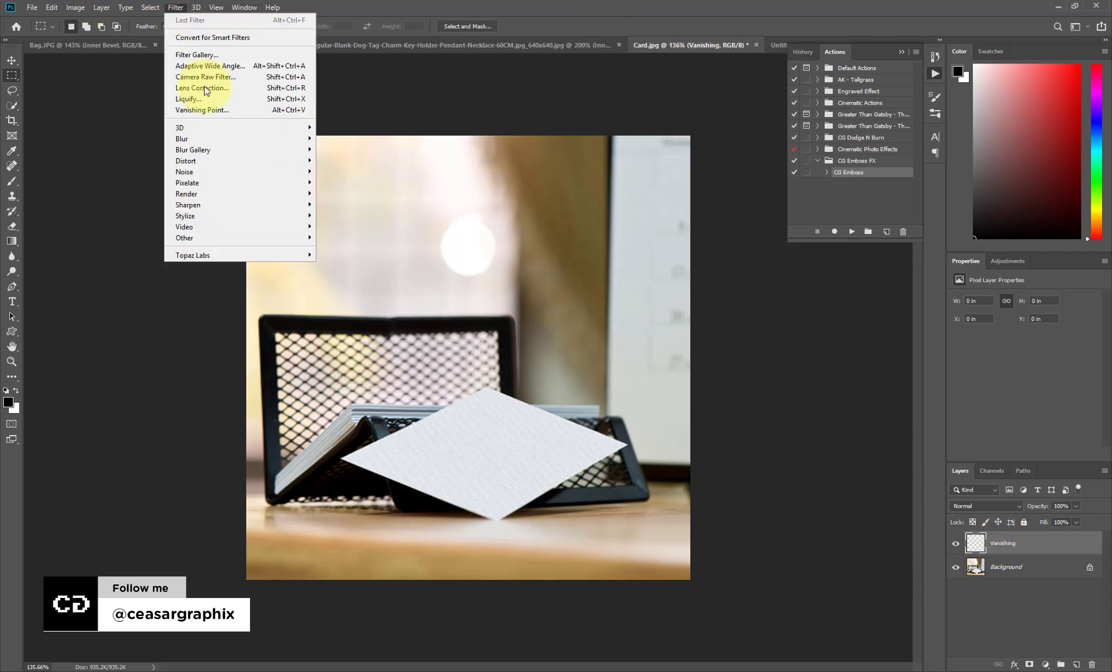
# In Vanishing Point, fit the plane's corners to the business card and drag the pasted CG logo into it.
pyautogui.click(232, 112)
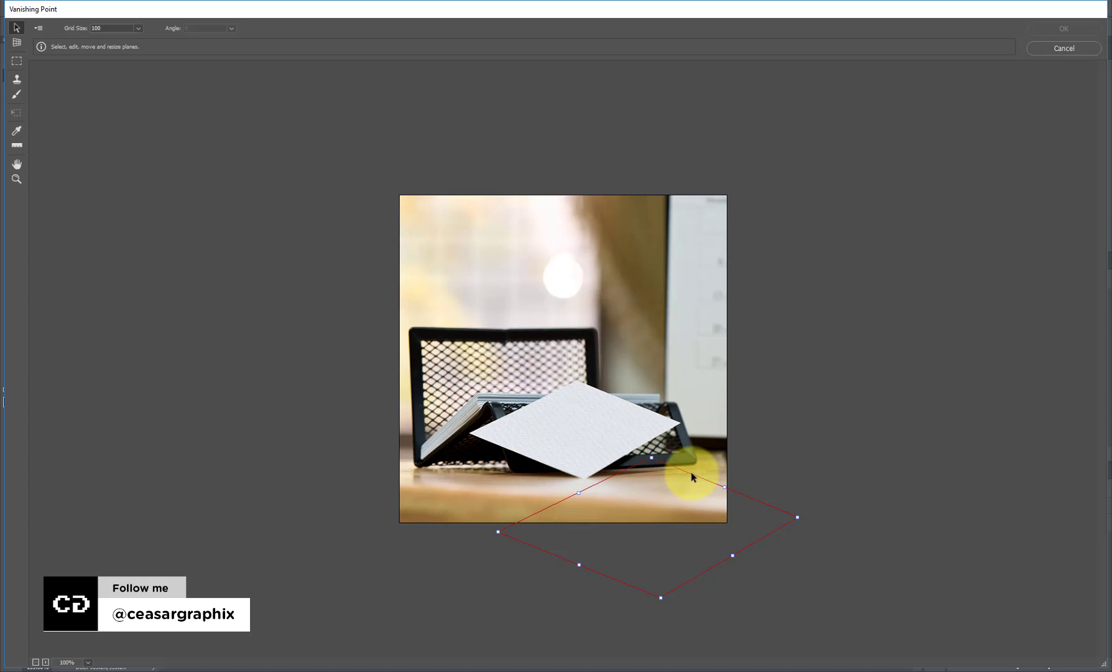
pyautogui.moveTo(686, 478); pyautogui.dragTo(654, 390)
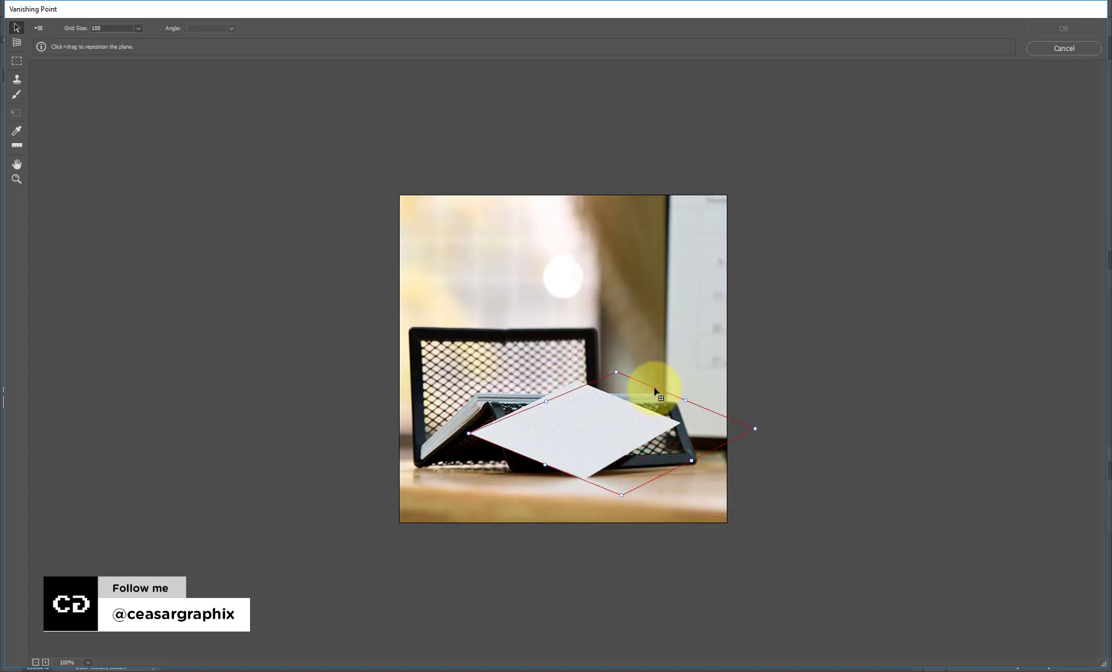
pyautogui.click(757, 429)
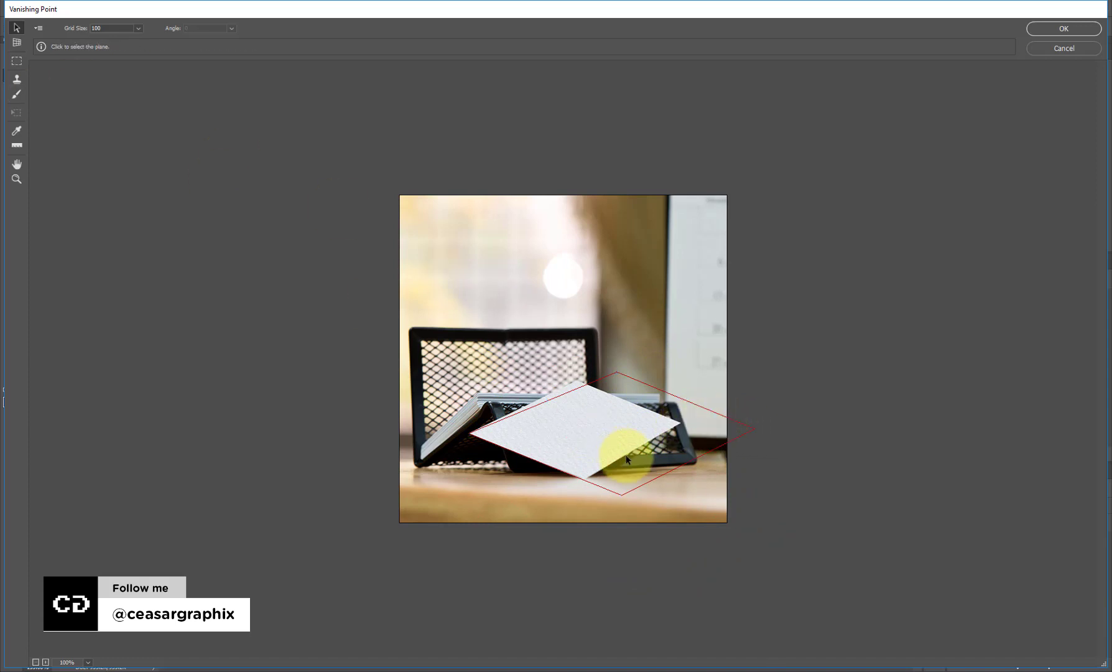
pyautogui.click(757, 429)
pyautogui.moveTo(755, 429); pyautogui.dragTo(683, 423)
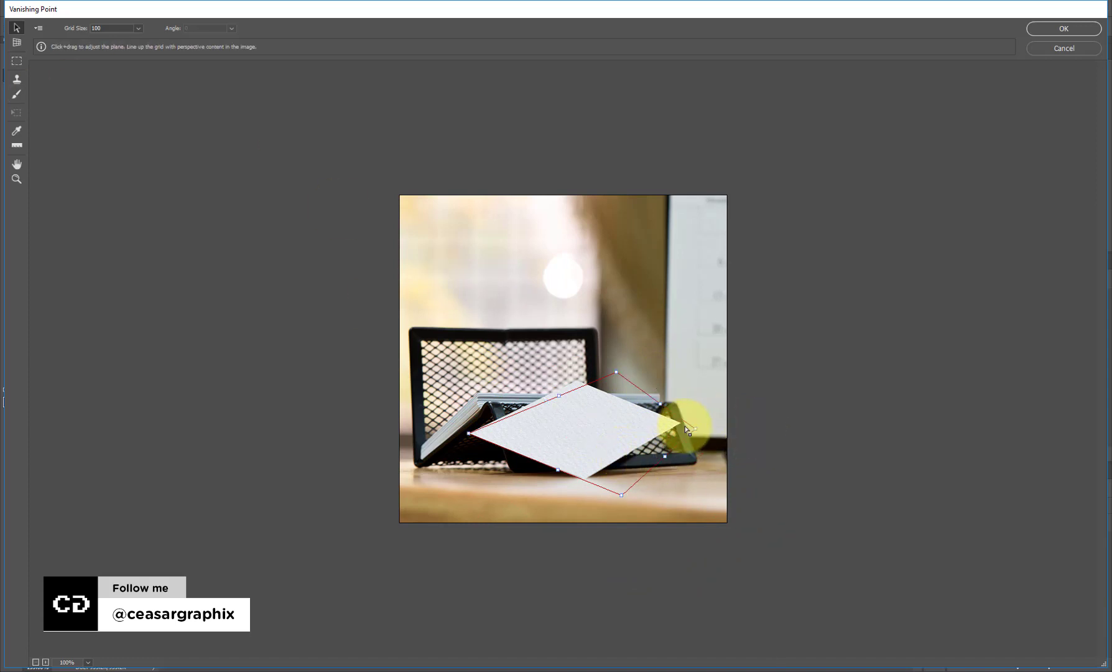
pyautogui.moveTo(616, 372); pyautogui.dragTo(576, 379)
pyautogui.moveTo(622, 495); pyautogui.dragTo(585, 479)
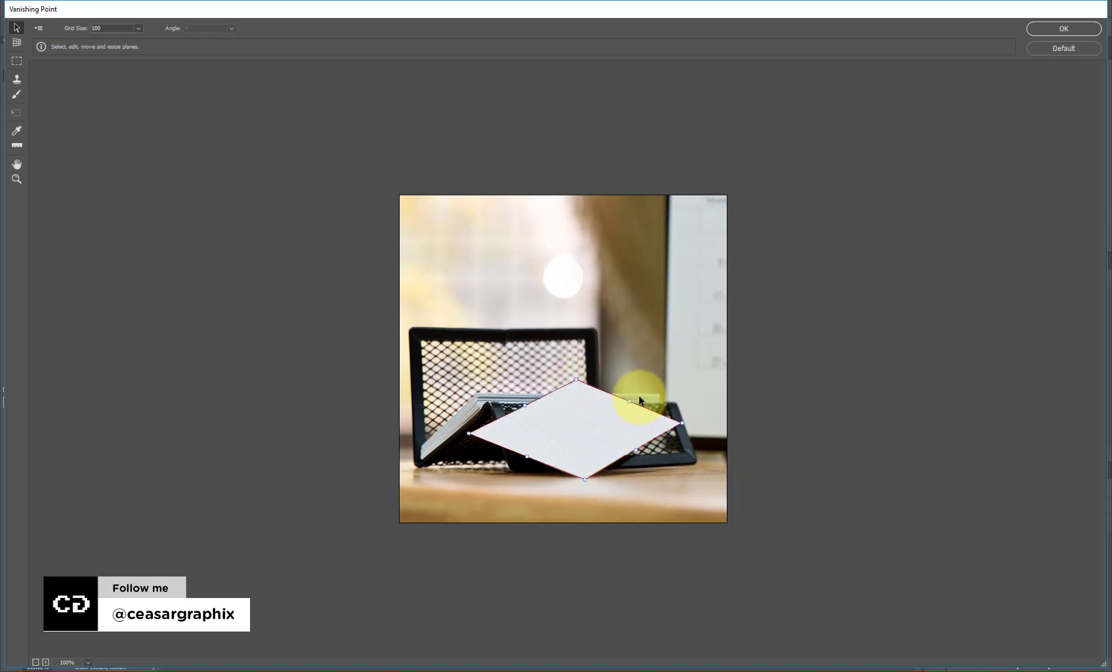
pyautogui.hotkey('ctrl', 'v')
pyautogui.moveTo(472, 233); pyautogui.dragTo(599, 431)
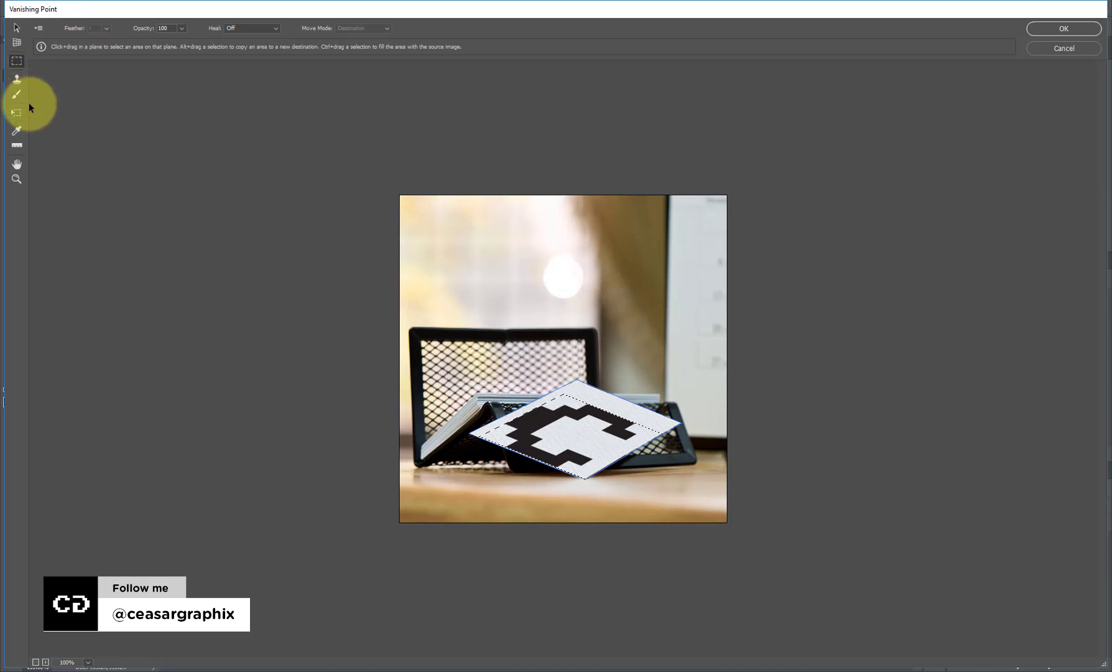
# Scale down, rotate and move the logo to the card's right side, then apply the filter.
pyautogui.click(19, 115)
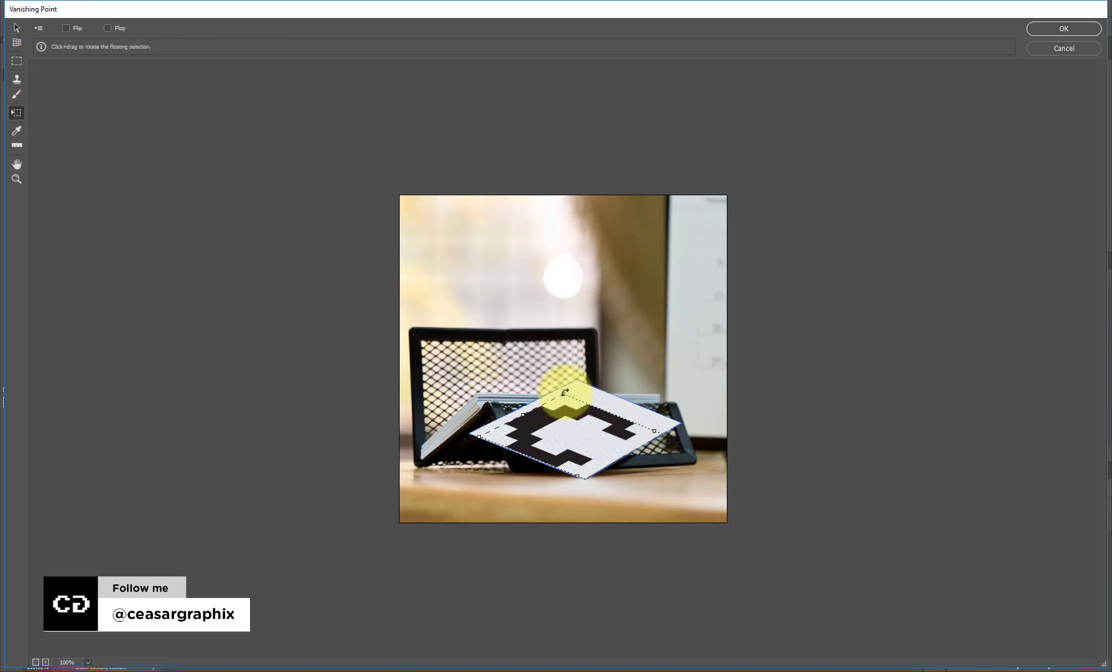
pyautogui.moveTo(563, 394); pyautogui.dragTo(596, 432)
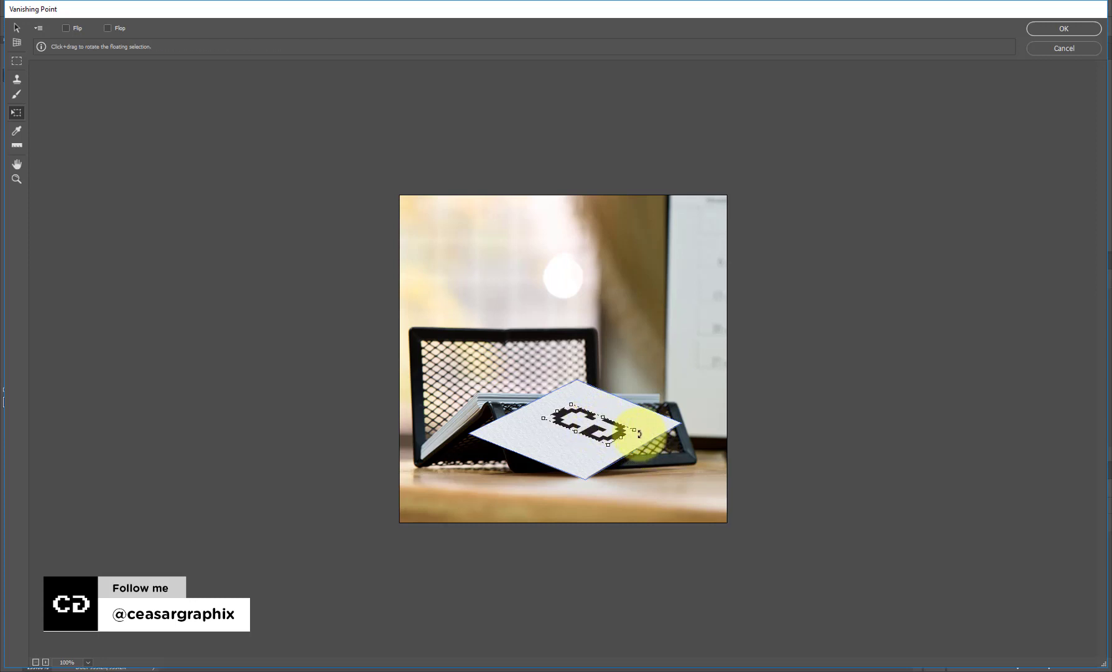
pyautogui.moveTo(640, 434); pyautogui.dragTo(622, 384)
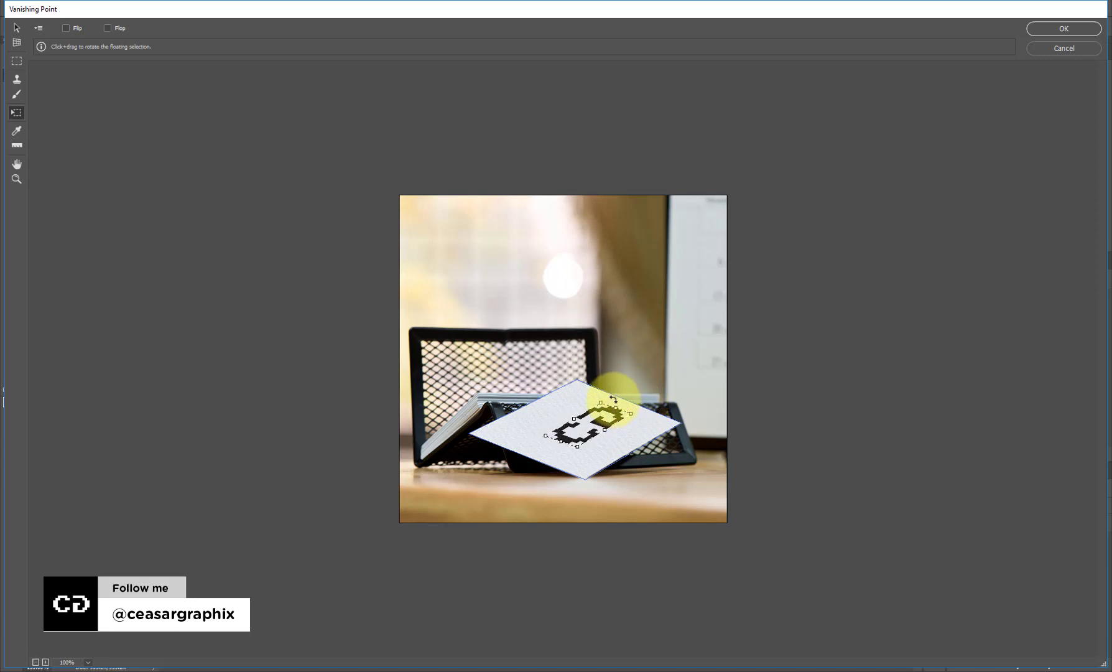
pyautogui.moveTo(596, 423); pyautogui.dragTo(621, 434)
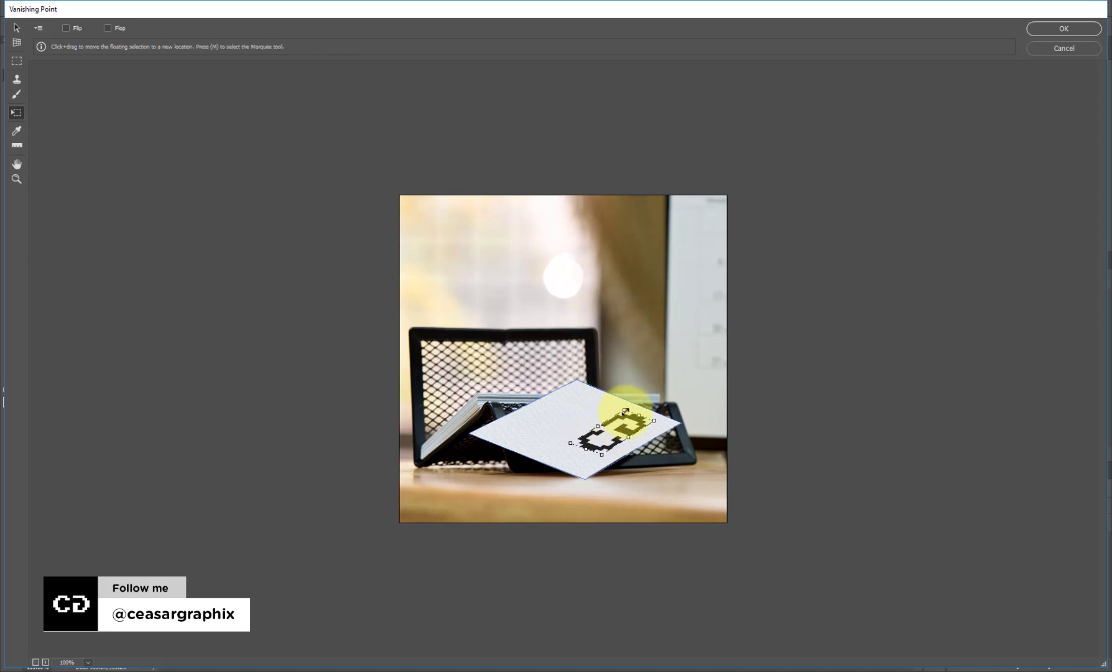
pyautogui.moveTo(623, 411); pyautogui.dragTo(626, 427)
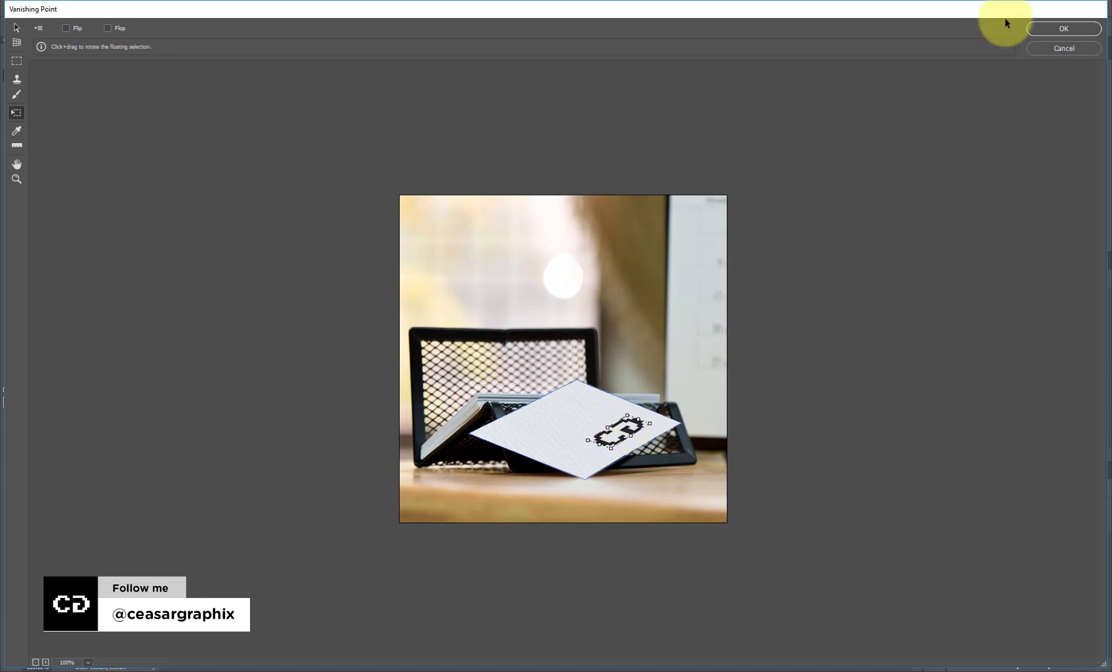
pyautogui.click(1081, 29)
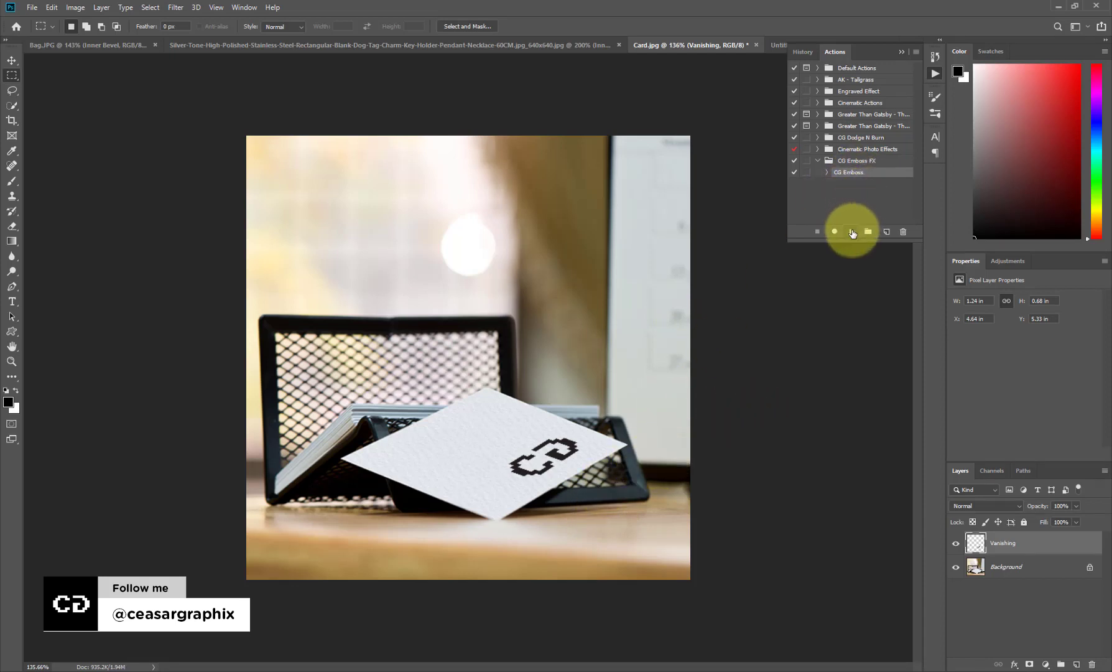
# Play the CG Emboss action on the card's logo, adding Outer_Bevel, Inner Bevel and Back_up layers.
pyautogui.click(853, 232)
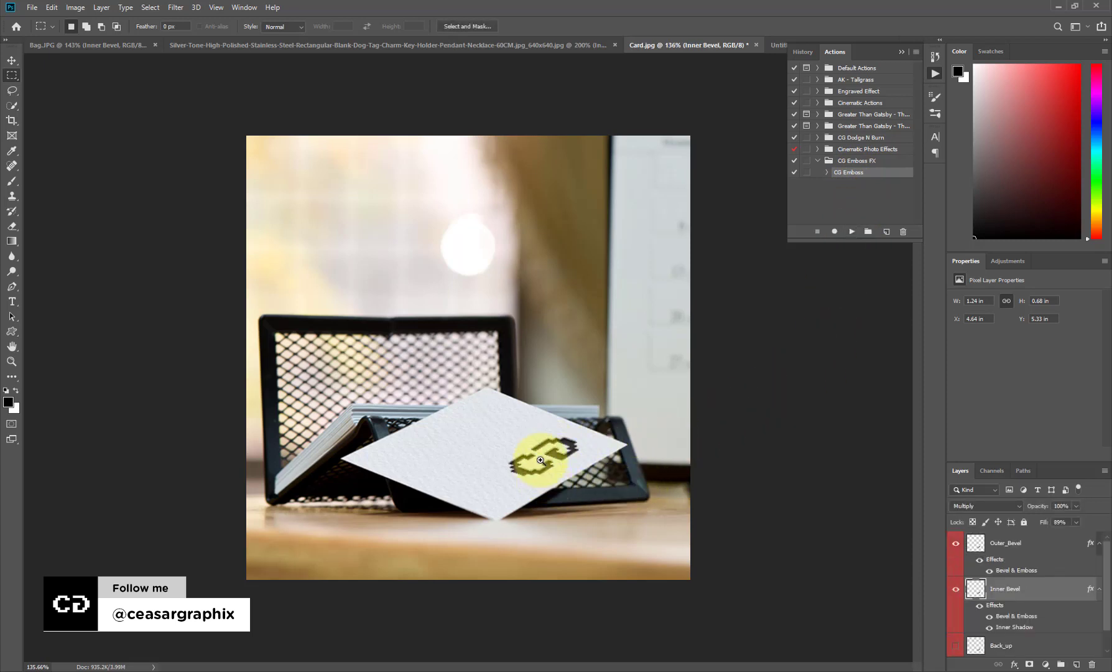
pyautogui.hotkey('ctrl', '+')
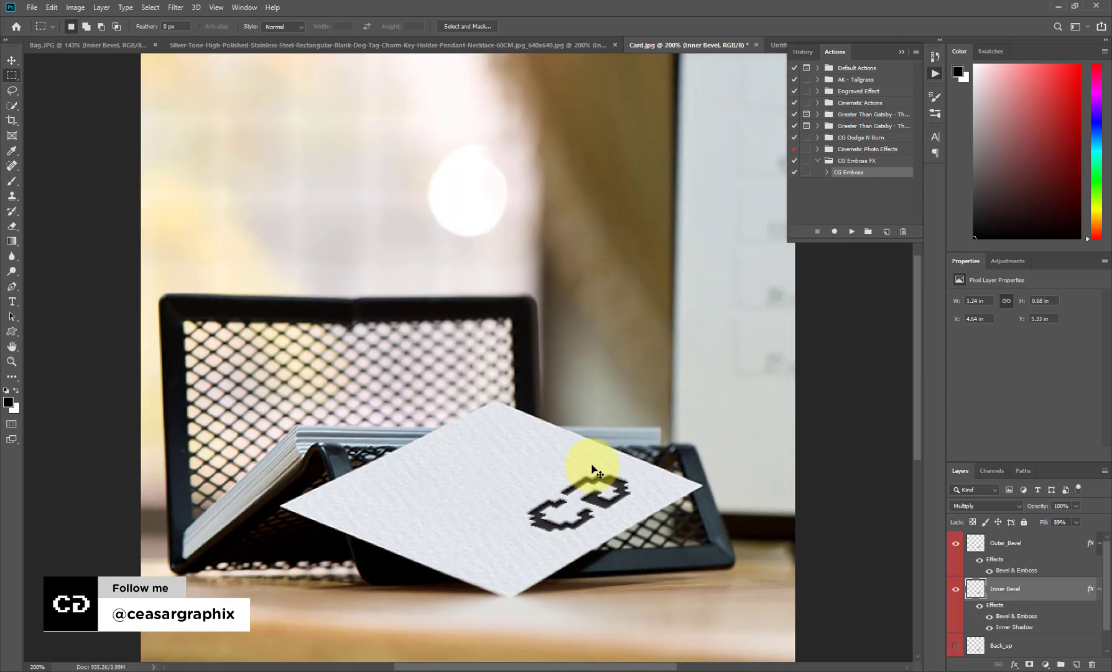
pyautogui.moveTo(567, 472); pyautogui.dragTo(552, 393)
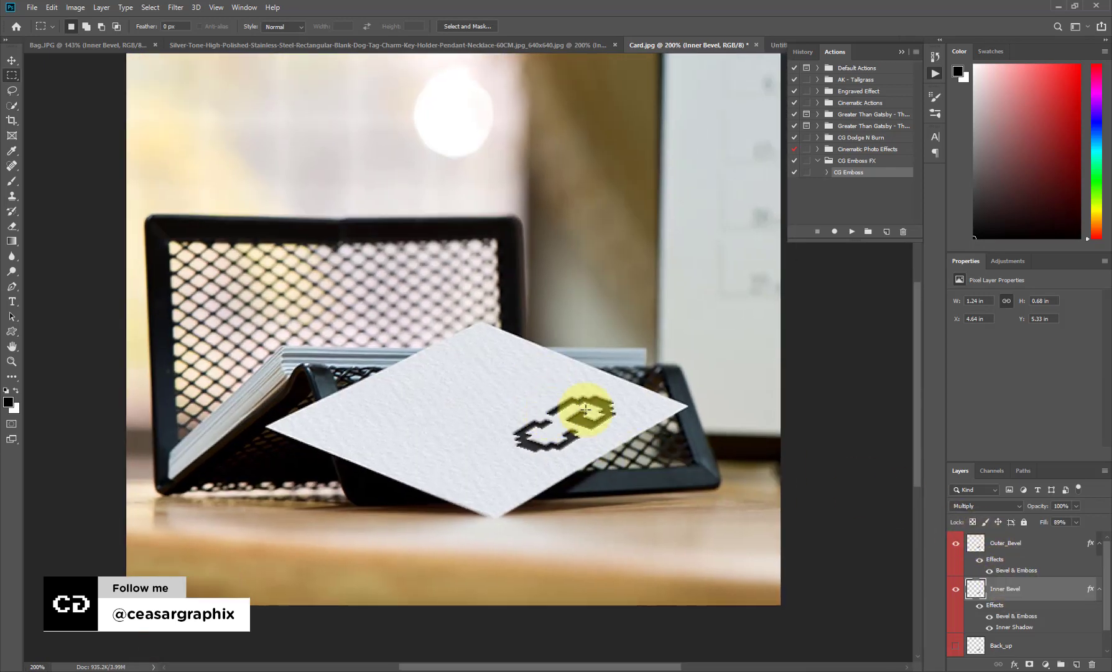
# Give the Inner Bevel layer a #187cd1 blue Color Overlay and set Inner Shadow opacity to 34%.
pyautogui.doubleClick(1009, 618)
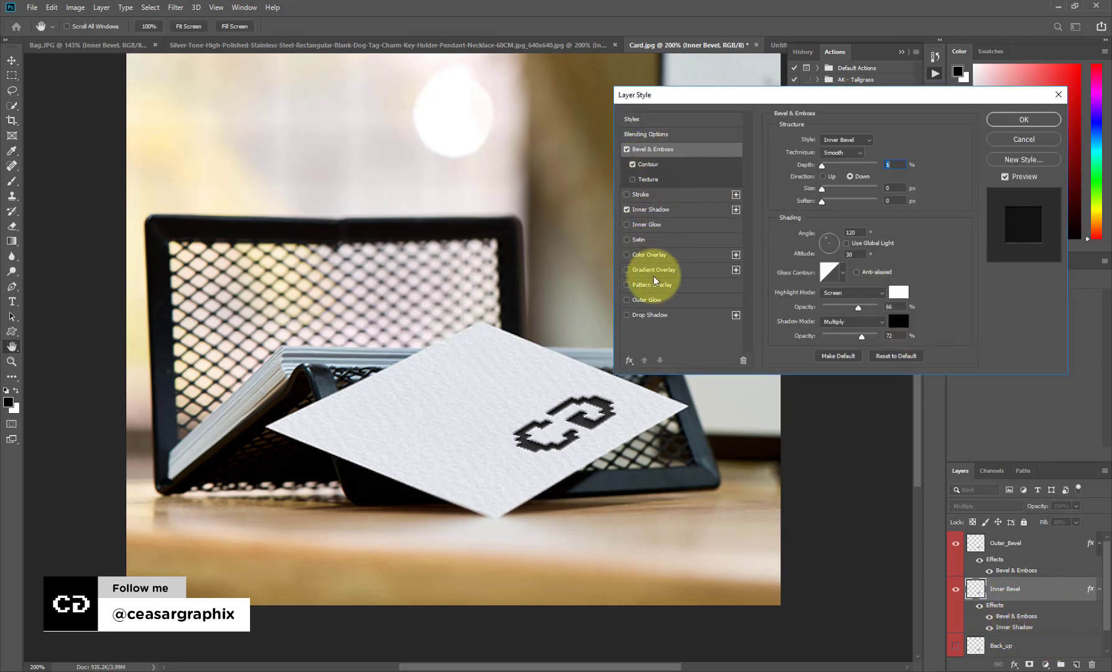
pyautogui.click(627, 255)
pyautogui.click(644, 255)
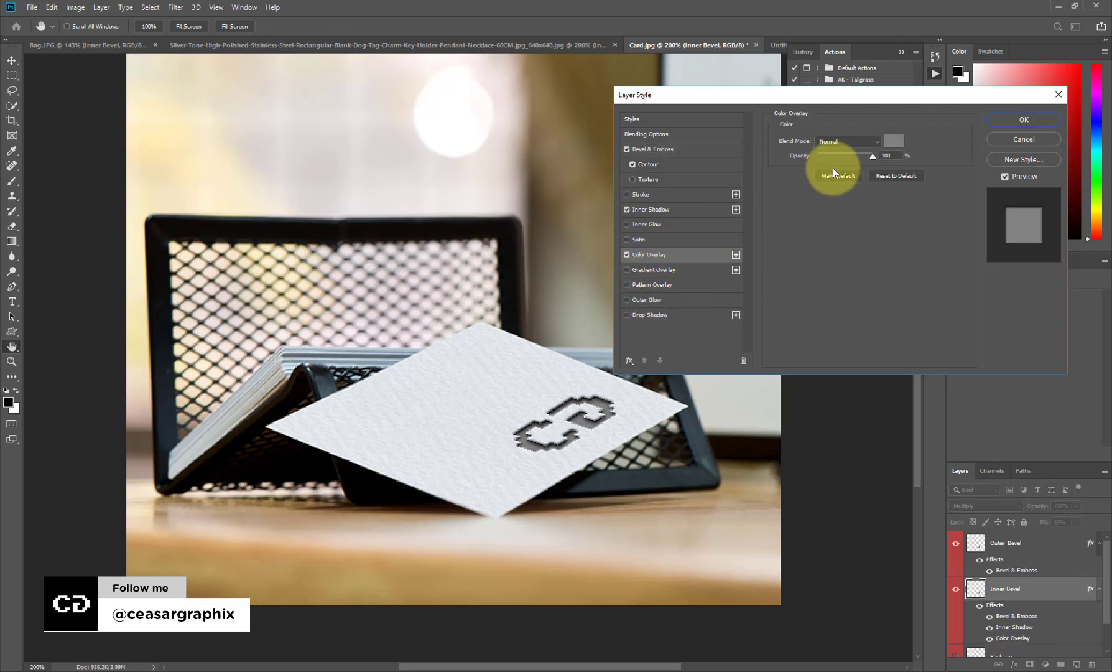
pyautogui.click(896, 146)
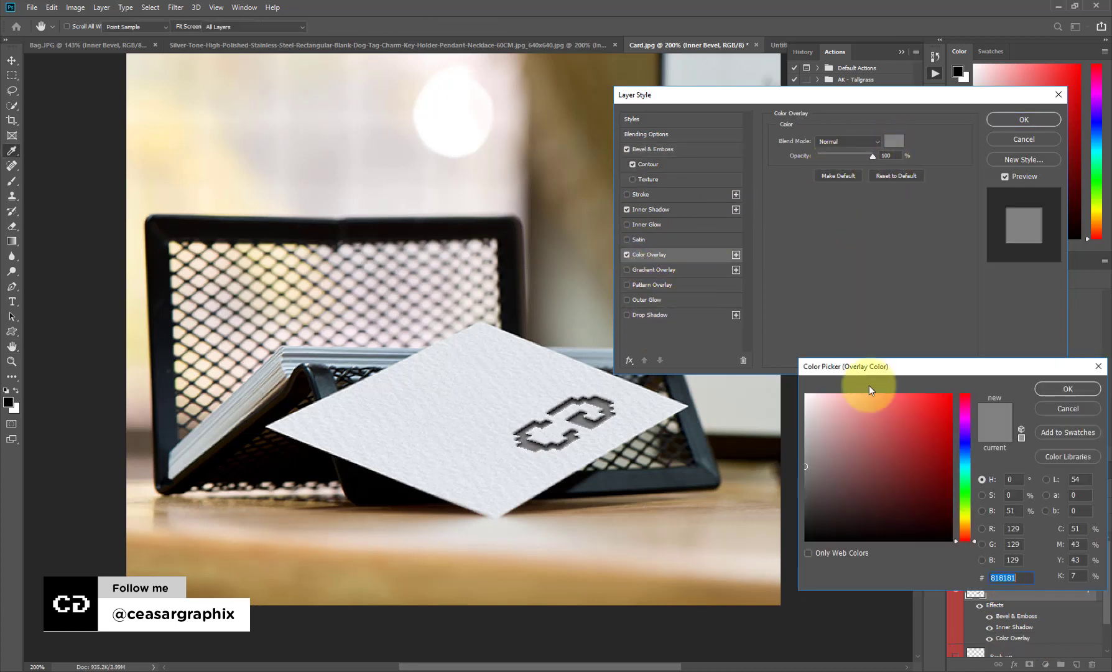
pyautogui.click(962, 456)
pyautogui.click(931, 418)
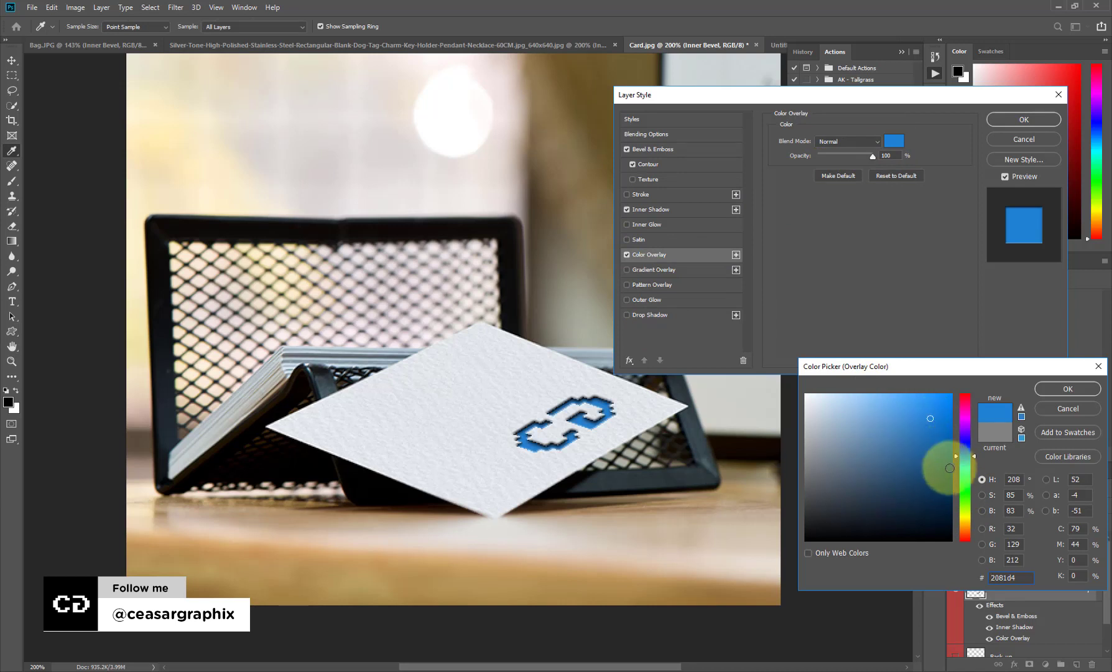
pyautogui.moveTo(962, 459)
pyautogui.mouseDown()
pyautogui.moveTo(962, 473)
pyautogui.moveTo(944, 462)
pyautogui.moveTo(936, 420)
pyautogui.mouseUp()
pyautogui.moveTo(963, 469); pyautogui.dragTo(964, 456)
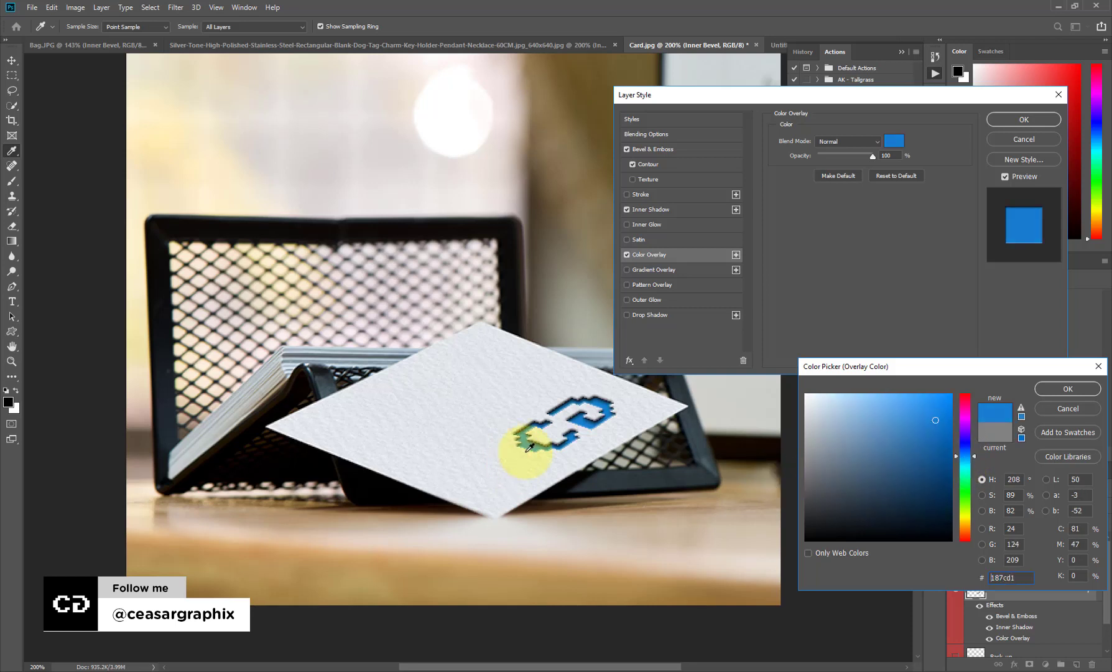
pyautogui.click(1068, 390)
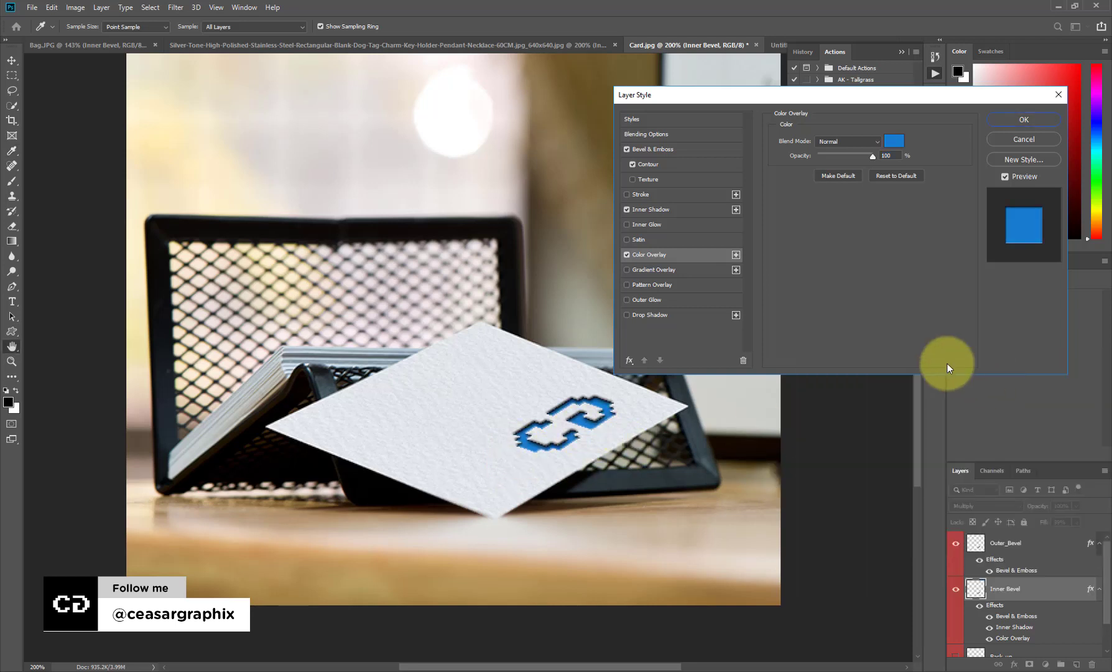
pyautogui.click(662, 208)
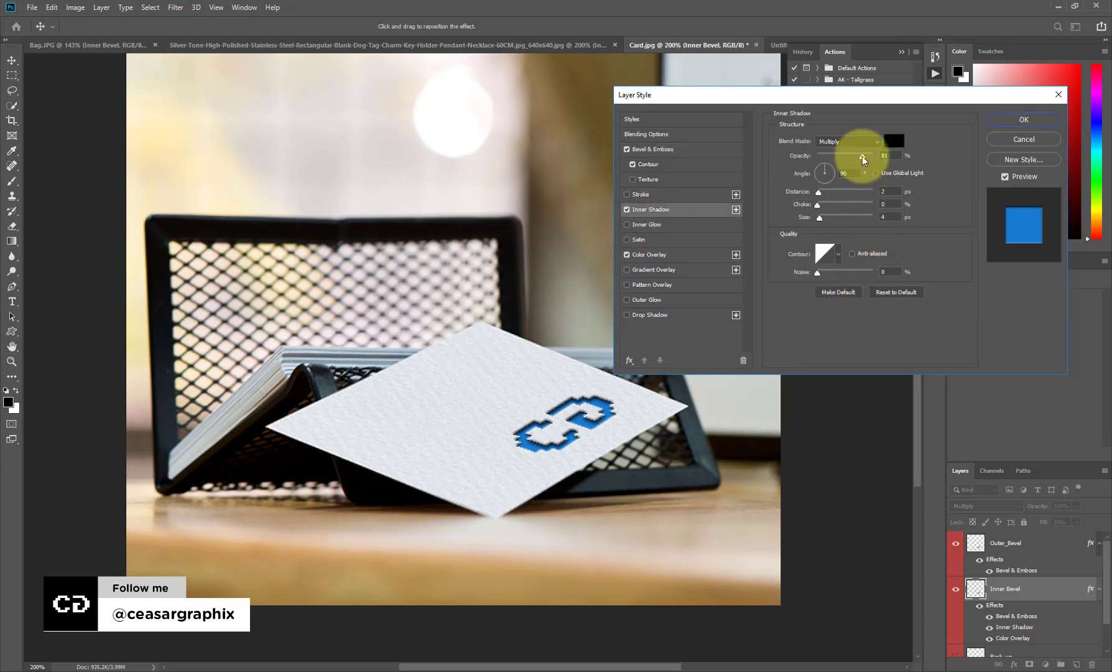
pyautogui.moveTo(863, 159); pyautogui.dragTo(838, 164)
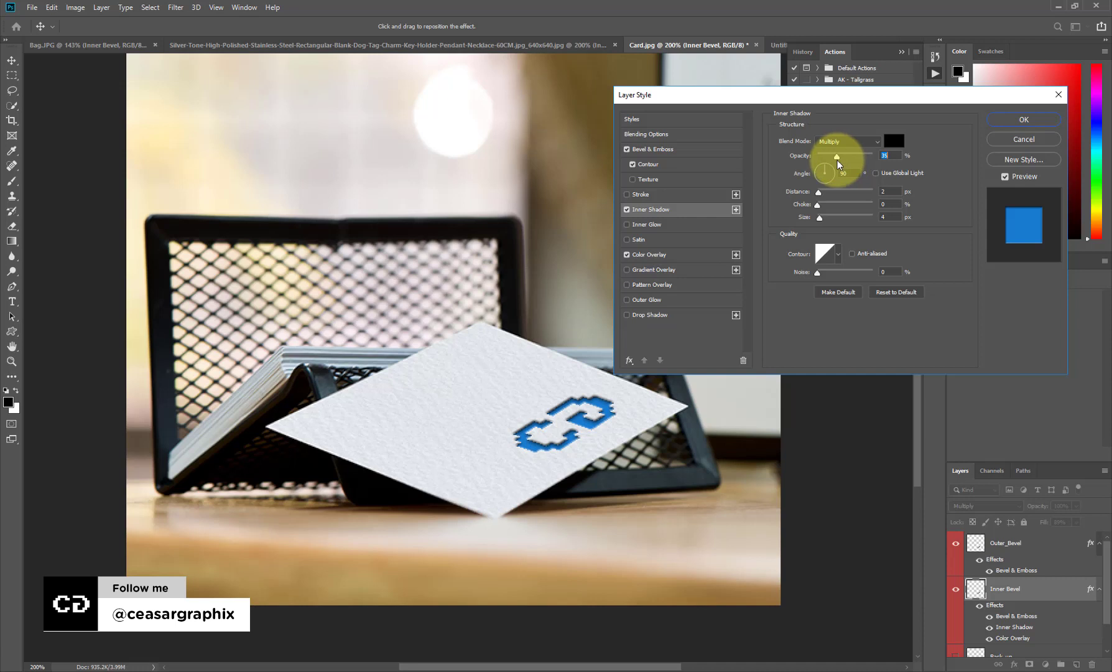